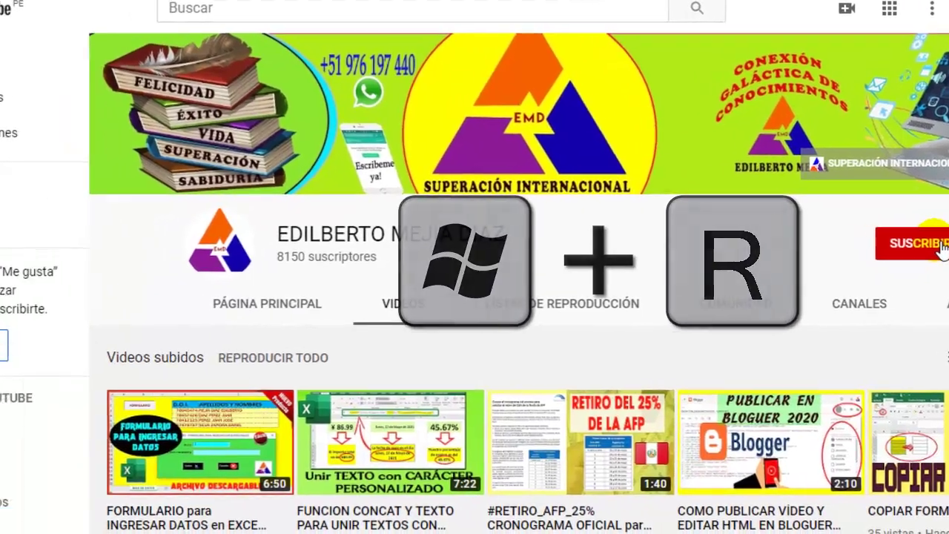
Step: Launch Word with the 'winword' Run command and start the blank document Documento1
{"action": "key", "text": "super+r"}
{"action": "type", "text": "WIN"}
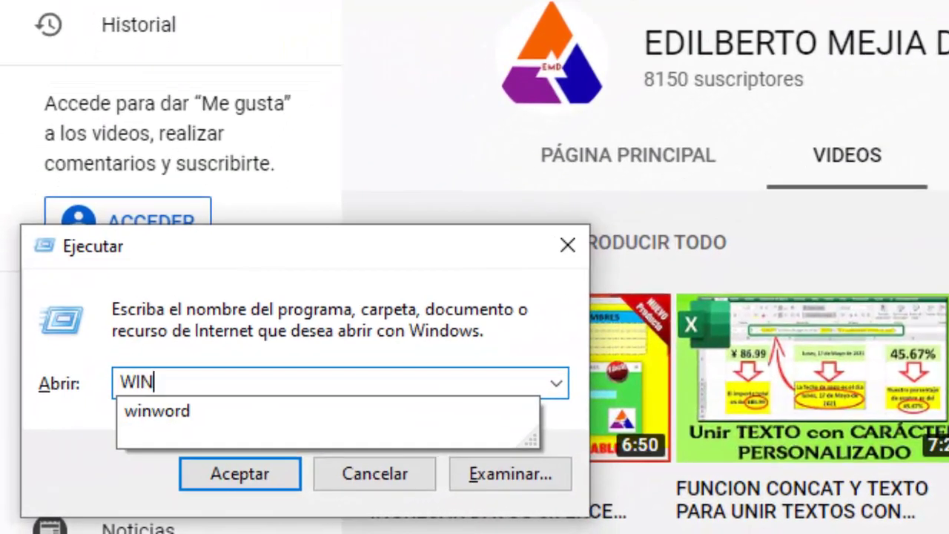
{"action": "type", "text": "WORD"}
{"action": "key", "text": "Return"}
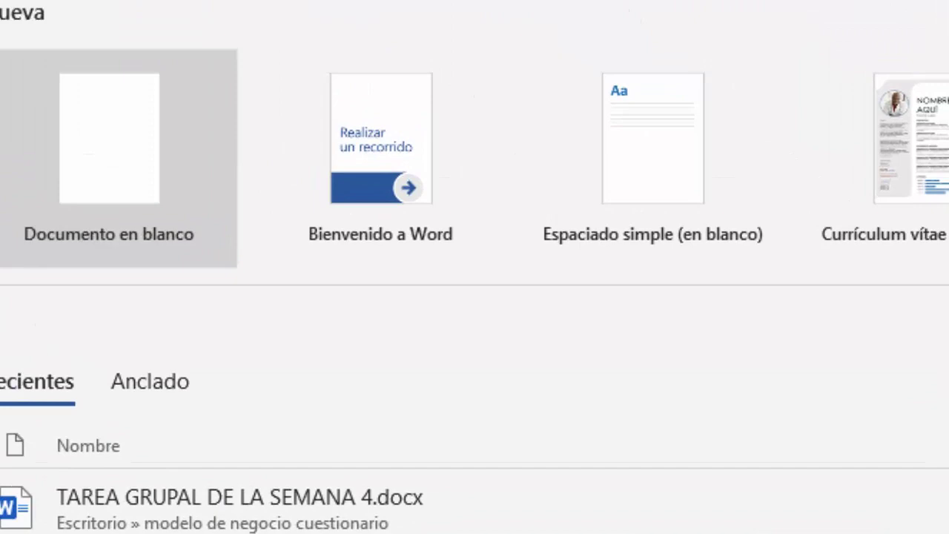
{"action": "left_click", "coordinate": [78, 152]}
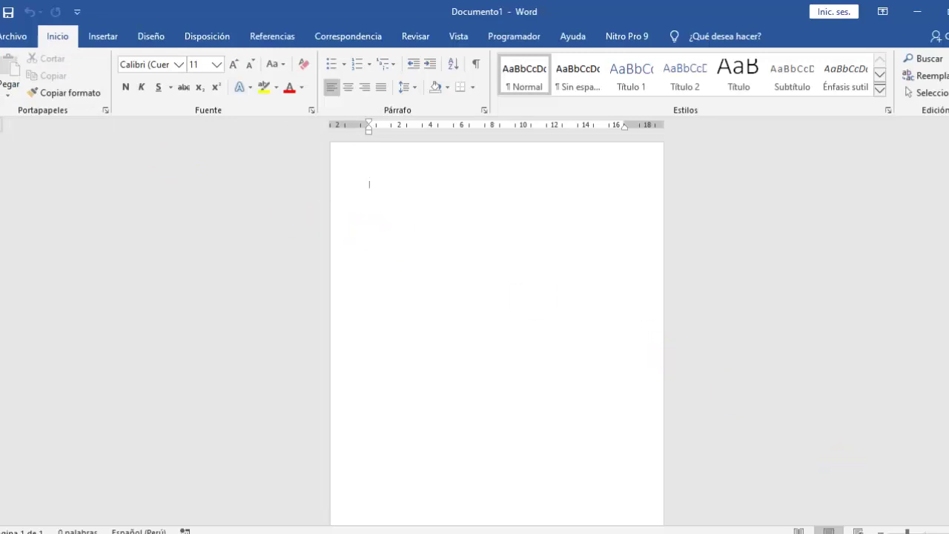
Step: At 100% zoom, draw a rounded title box near the page top with the white, olive-outlined style
{"action": "left_click", "coordinate": [922, 528]}
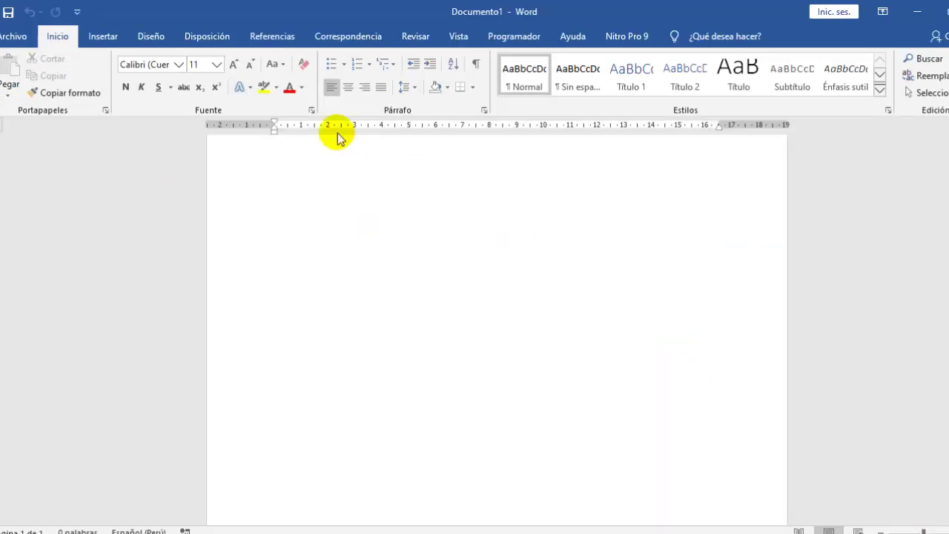
{"action": "left_click", "coordinate": [103, 39]}
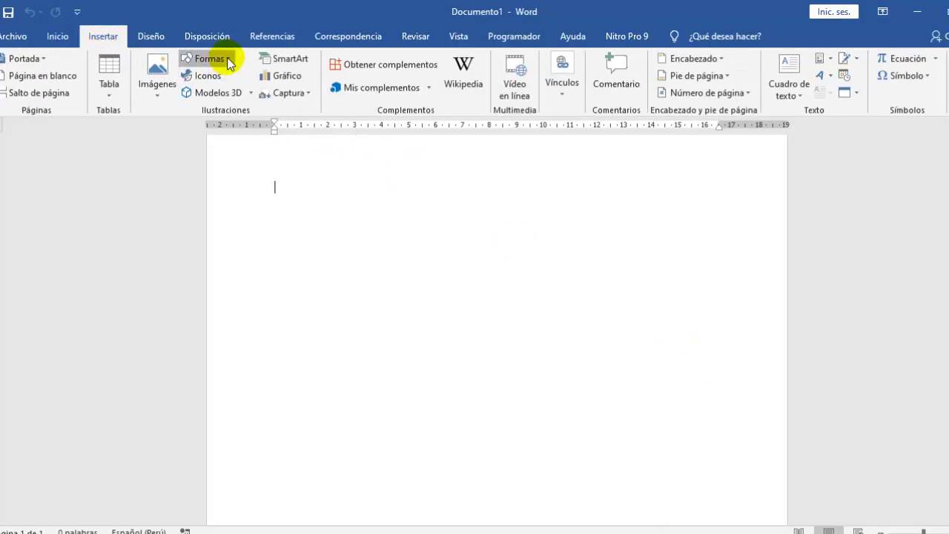
{"action": "left_click", "coordinate": [228, 59]}
{"action": "left_click", "coordinate": [261, 94]}
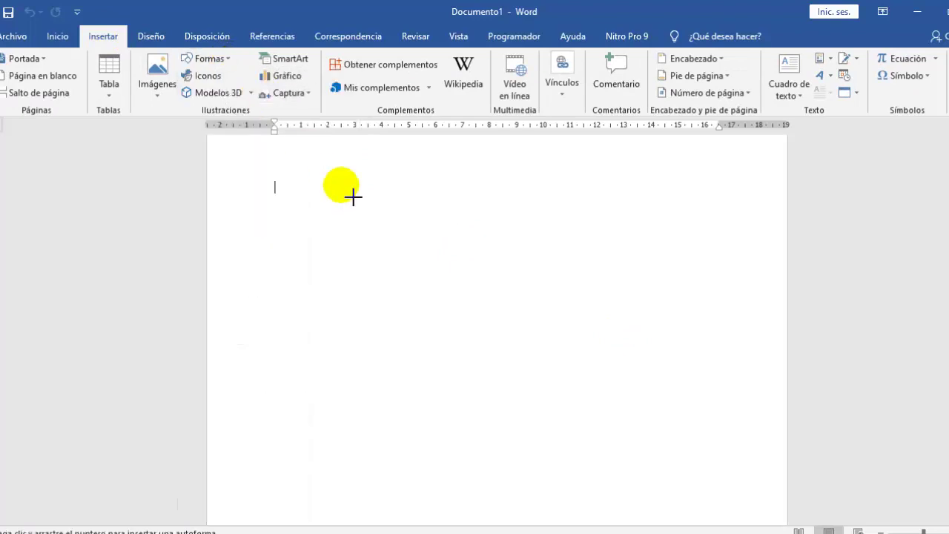
{"action": "left_click_drag", "start_coordinate": [353, 194], "coordinate": [597, 254]}
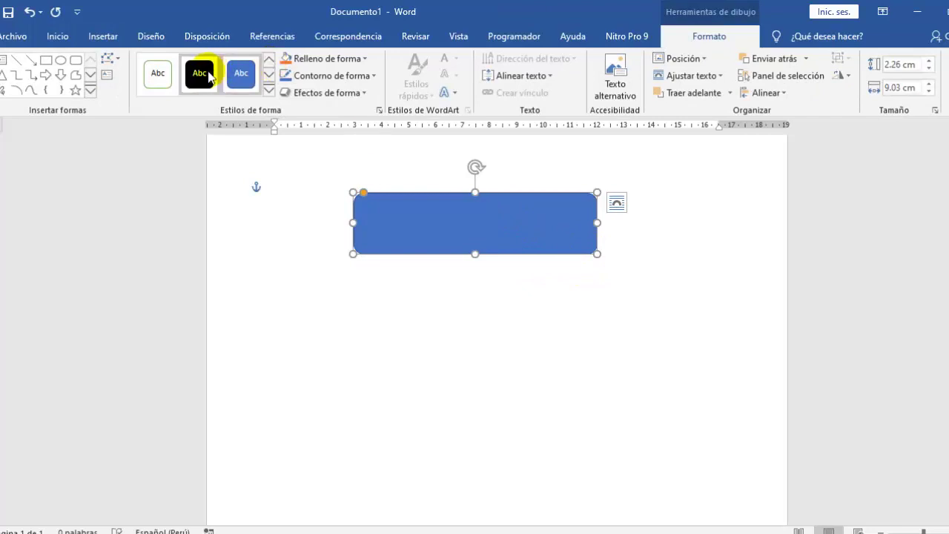
{"action": "left_click", "coordinate": [158, 73]}
{"action": "type", "text": "4"}
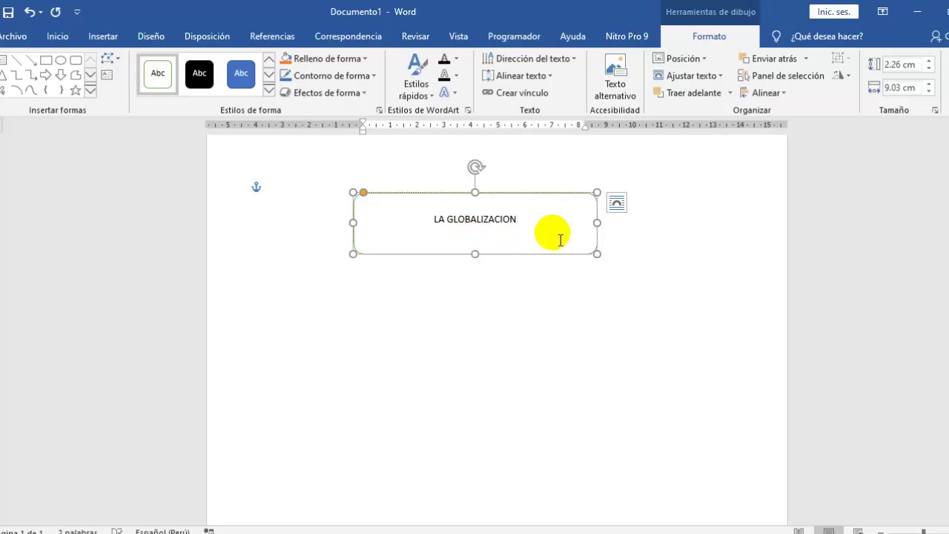
Step: Make the LA GLOBALIZACION title text bold and enlarge it well beyond 16 pt
{"action": "left_click_drag", "start_coordinate": [560, 240], "coordinate": [424, 215]}
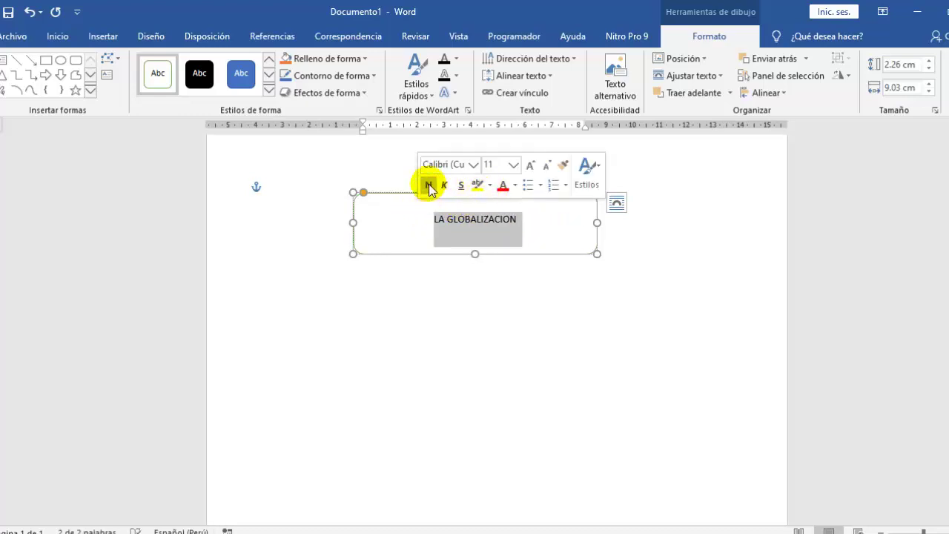
{"action": "left_click", "coordinate": [429, 186]}
{"action": "left_click", "coordinate": [529, 165]}
{"action": "left_click", "coordinate": [529, 165]}
{"action": "left_click", "coordinate": [528, 165]}
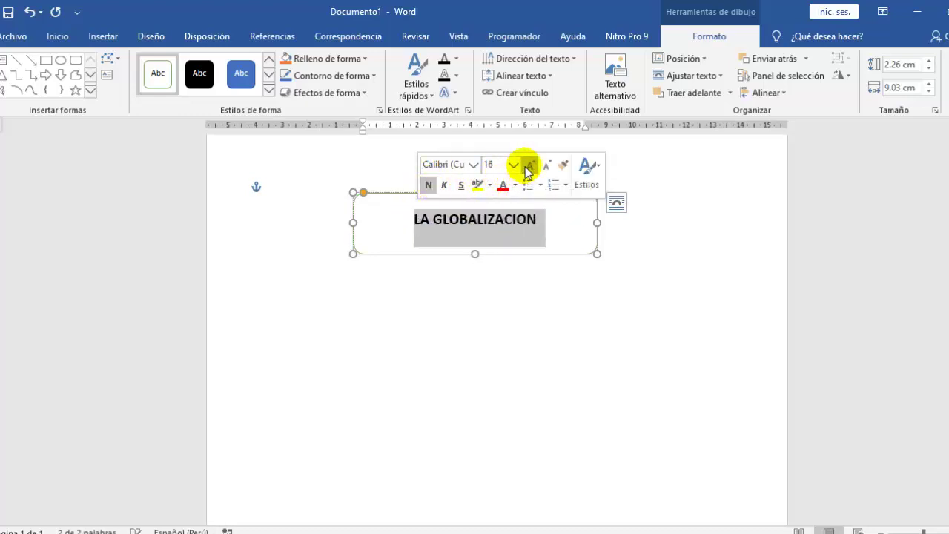
{"action": "left_click", "coordinate": [529, 165]}
{"action": "left_click", "coordinate": [529, 165]}
{"action": "left_click", "coordinate": [528, 166]}
{"action": "left_click", "coordinate": [529, 165]}
{"action": "left_click", "coordinate": [531, 359]}
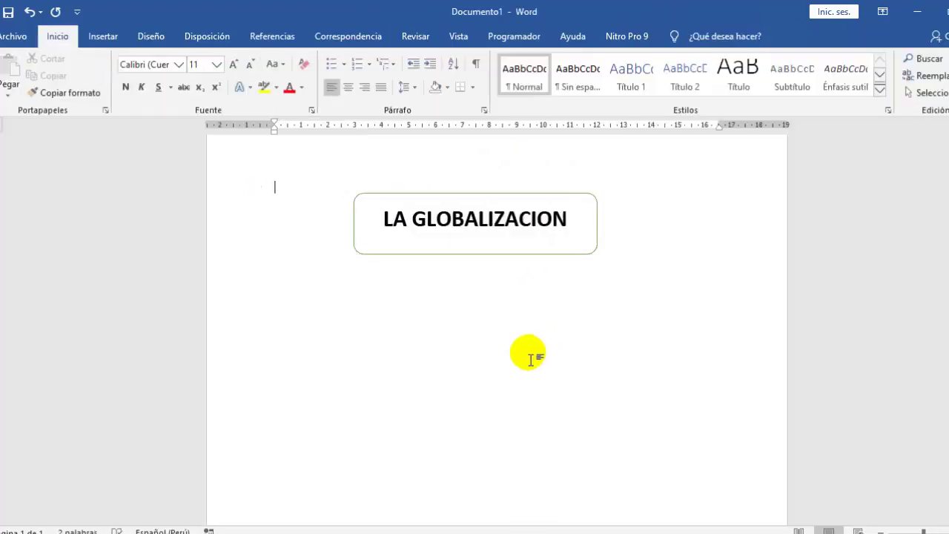
Step: Draw a second rounded box below and left of the title and fill it yellow
{"action": "left_click", "coordinate": [107, 36]}
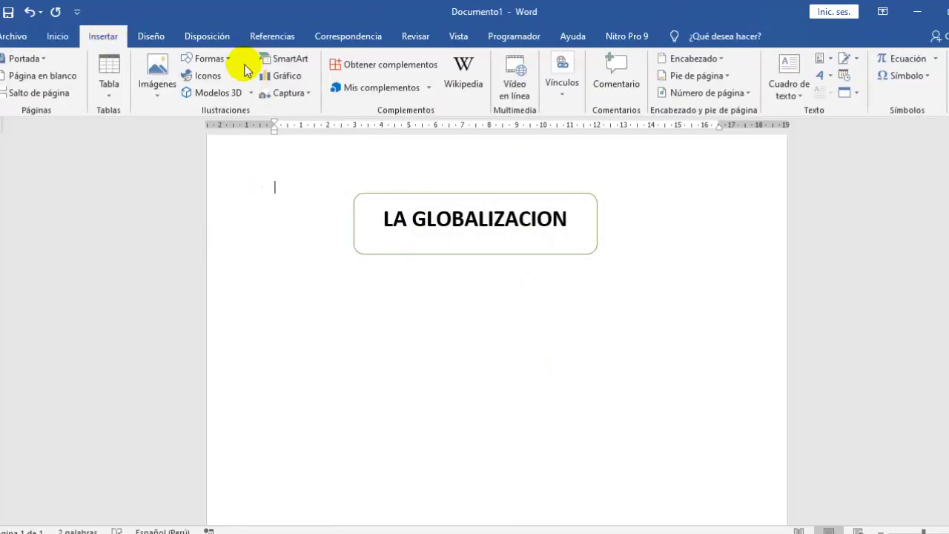
{"action": "left_click", "coordinate": [219, 58]}
{"action": "left_click", "coordinate": [217, 92]}
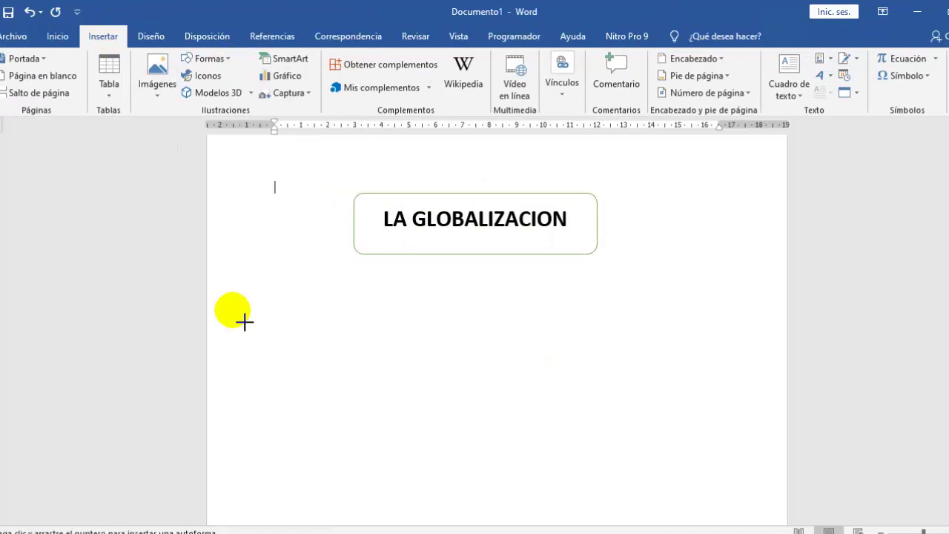
{"action": "left_click_drag", "start_coordinate": [232, 310], "coordinate": [380, 358]}
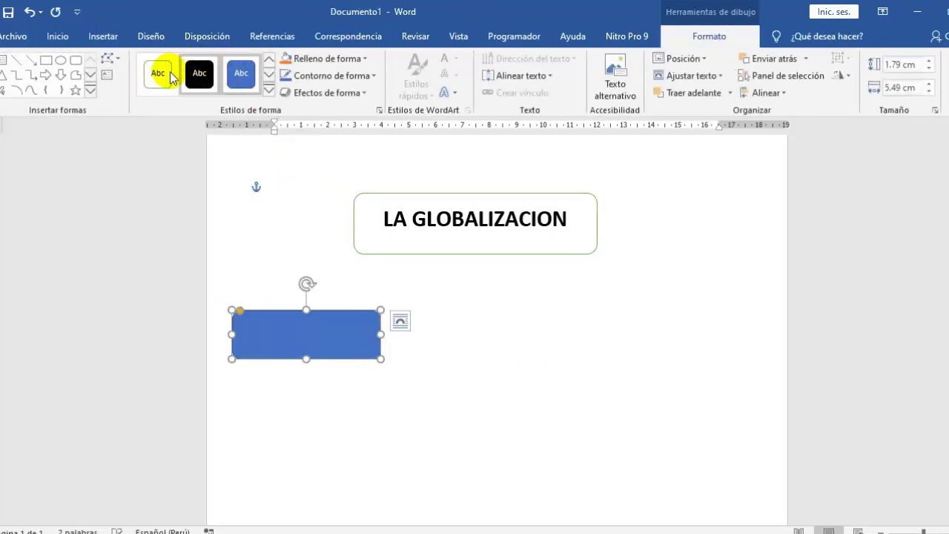
{"action": "left_click", "coordinate": [160, 75]}
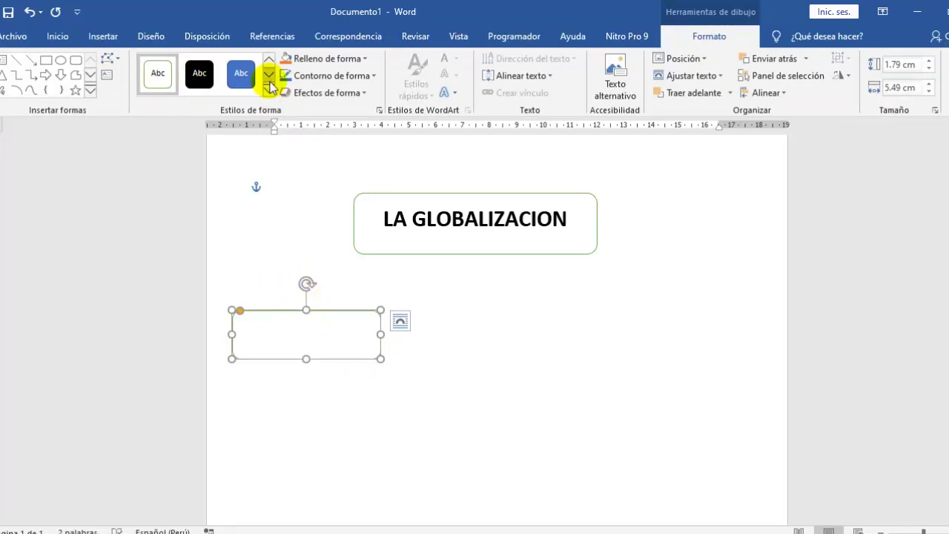
{"action": "left_click", "coordinate": [347, 60]}
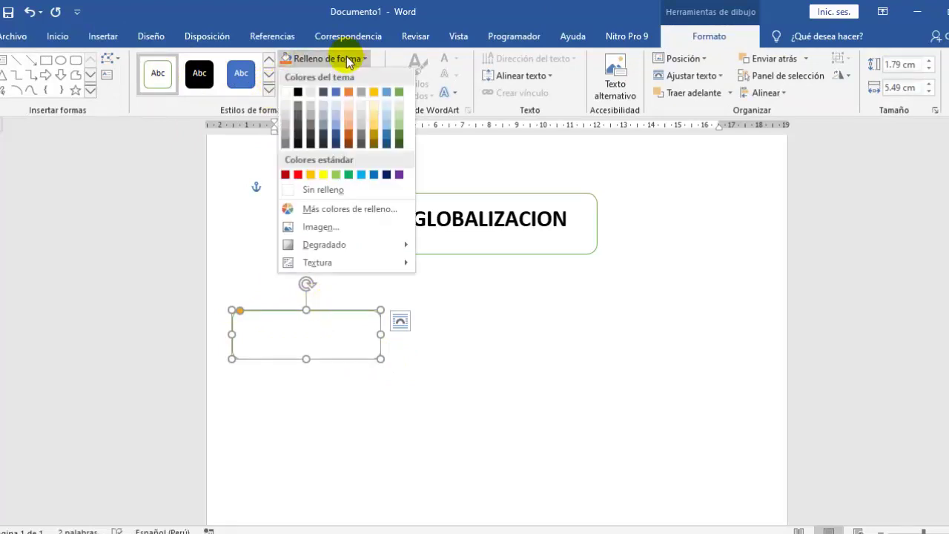
{"action": "left_click", "coordinate": [323, 174]}
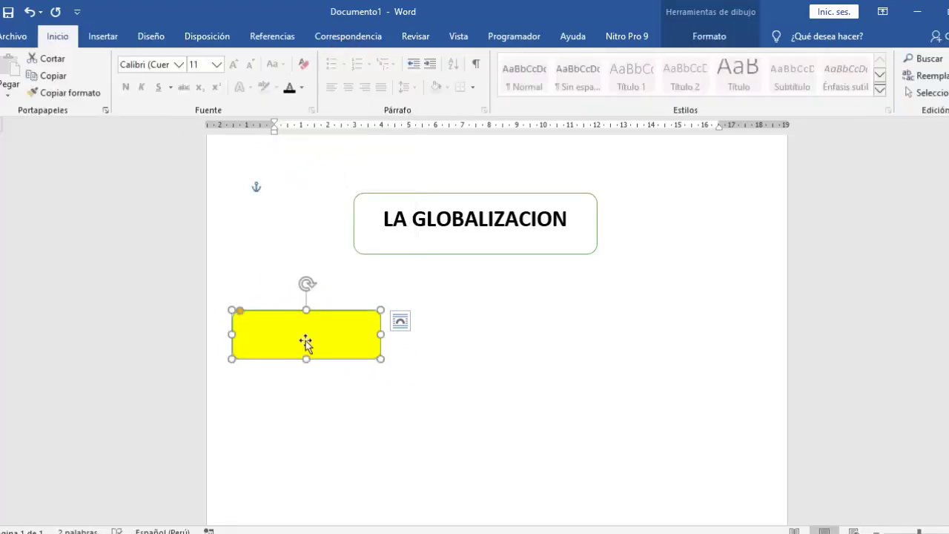
Step: Label the yellow box CONCEPTO in bold 22 pt dark blue and raise it slightly
{"action": "type", "text": "co"}
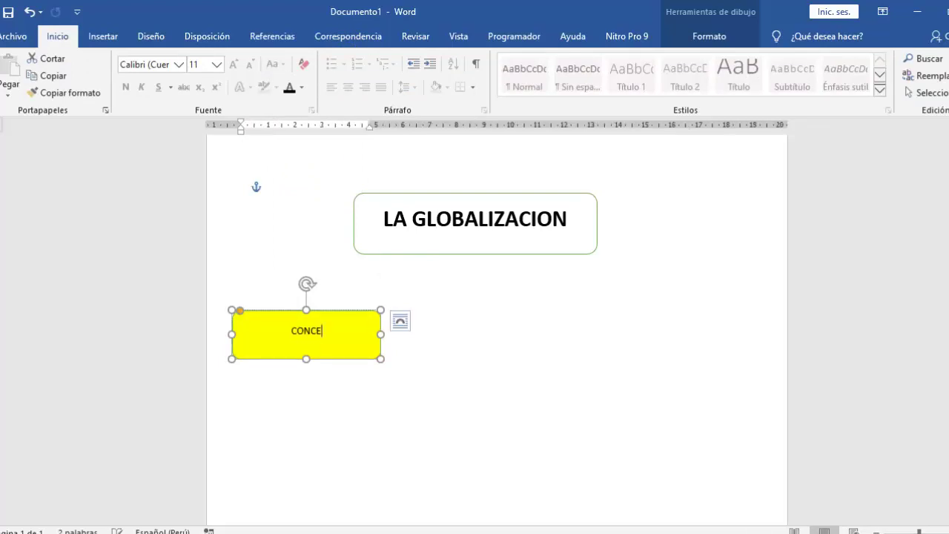
{"action": "type", "text": "PTO"}
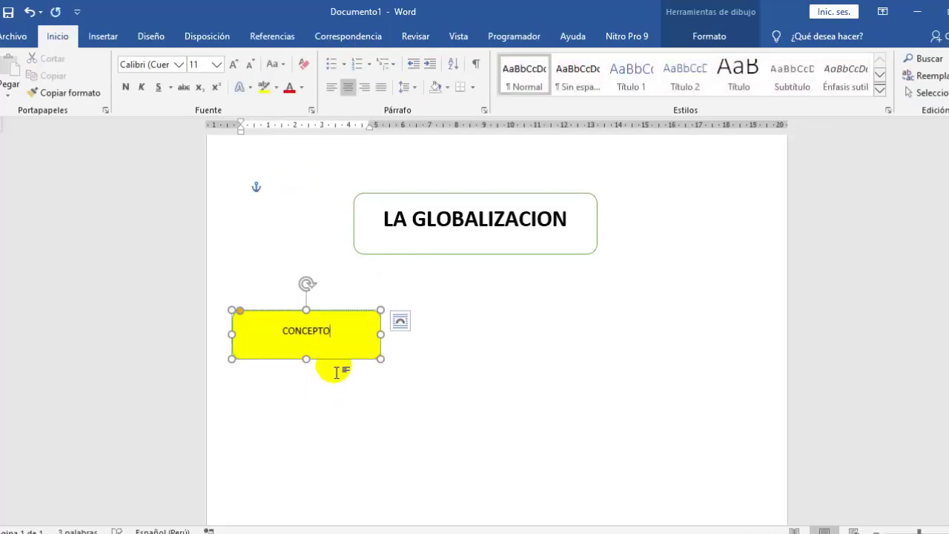
{"action": "left_click_drag", "start_coordinate": [339, 334], "coordinate": [297, 334]}
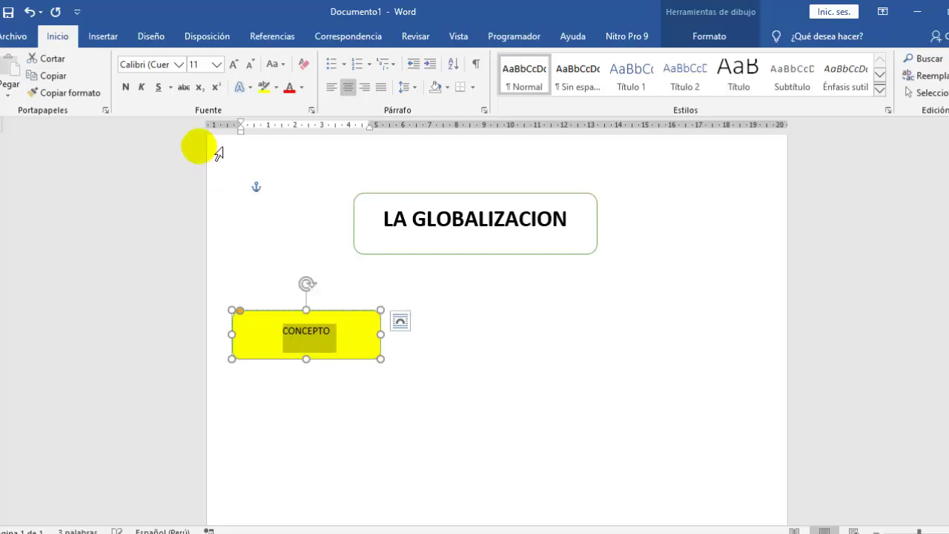
{"action": "left_click", "coordinate": [233, 65]}
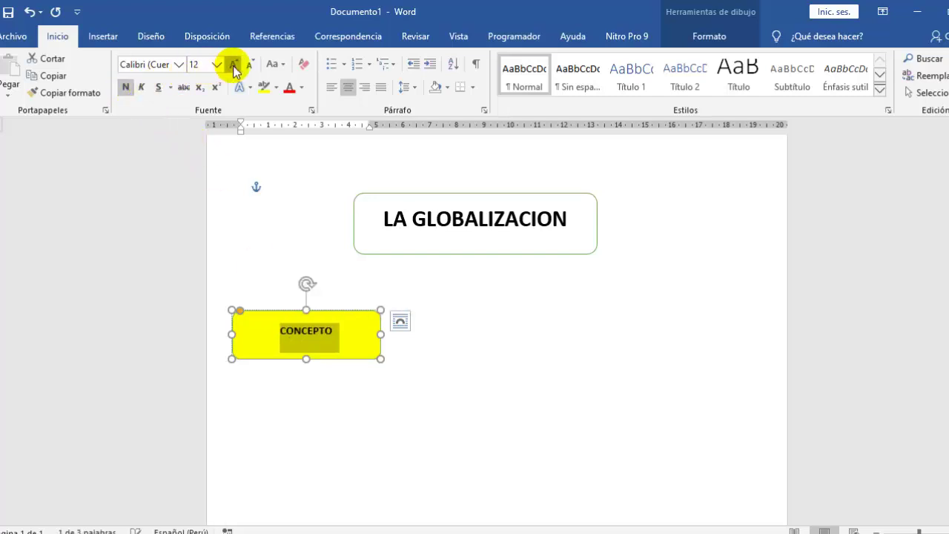
{"action": "left_click", "coordinate": [234, 65]}
{"action": "left_click", "coordinate": [234, 65]}
{"action": "left_click", "coordinate": [234, 65]}
{"action": "left_click", "coordinate": [234, 65]}
{"action": "left_click", "coordinate": [234, 65]}
{"action": "left_click", "coordinate": [234, 65]}
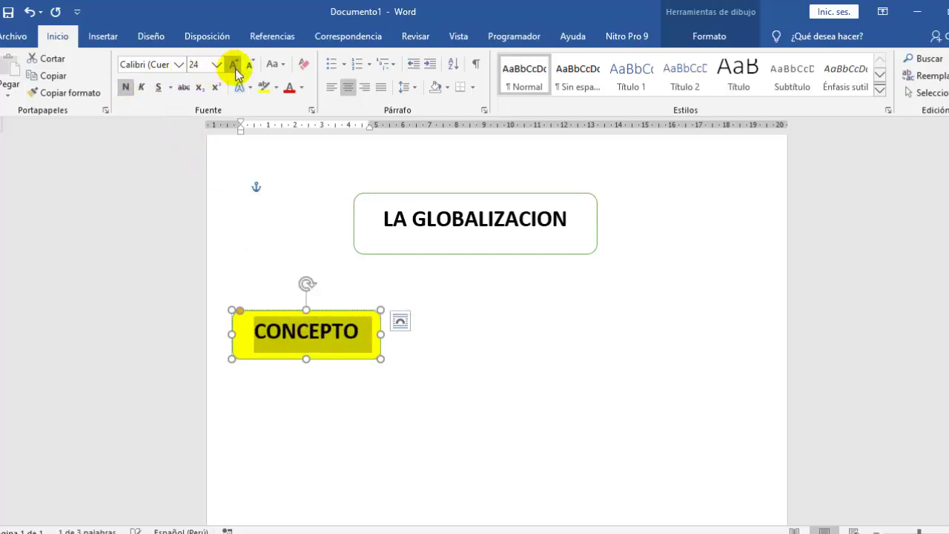
{"action": "left_click", "coordinate": [250, 65]}
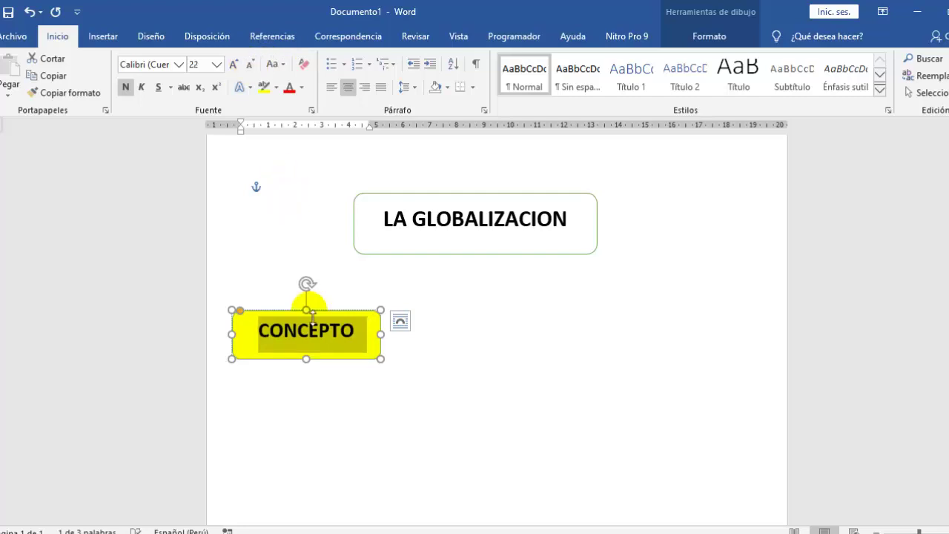
{"action": "left_click_drag", "start_coordinate": [326, 318], "coordinate": [325, 295]}
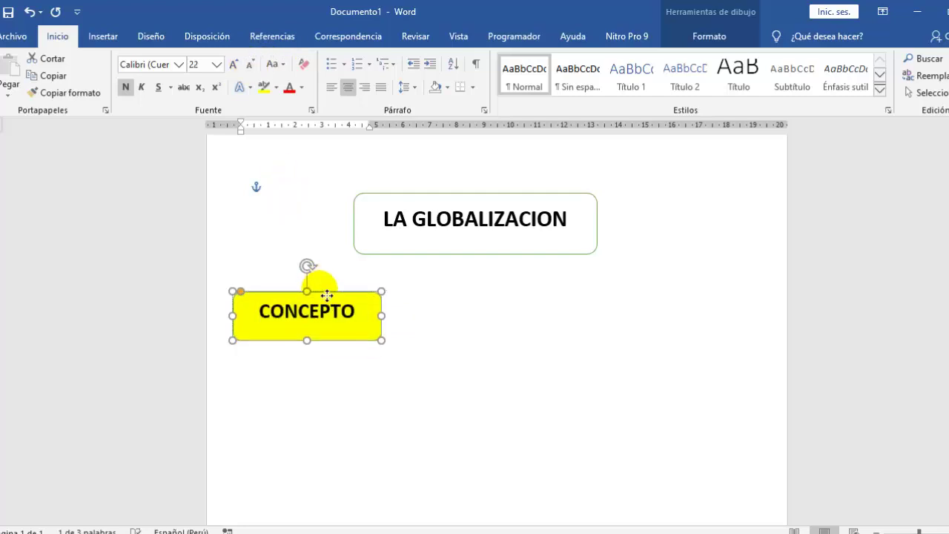
{"action": "left_click", "coordinate": [301, 87]}
{"action": "left_click", "coordinate": [389, 221]}
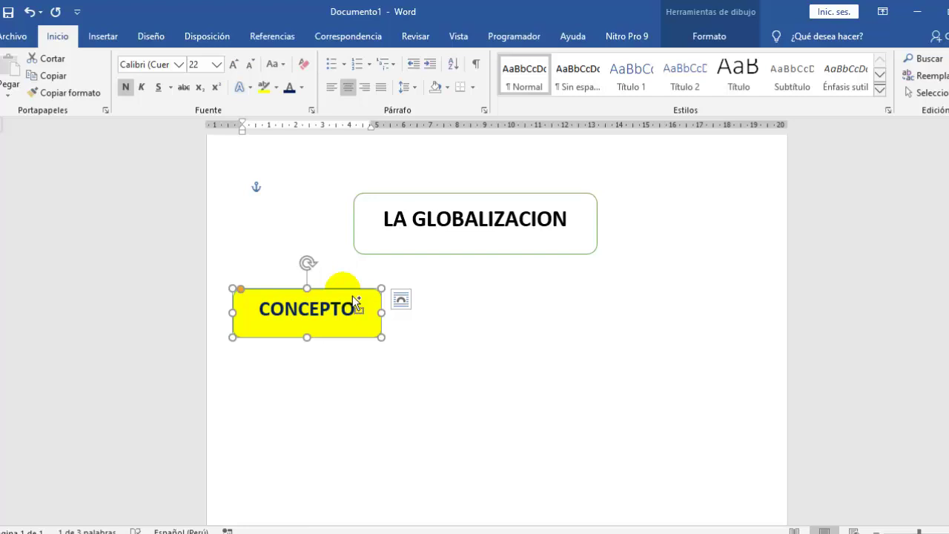
Step: Copy the CONCEPTO box twice to its right and relabel the copies VENTAJAS and DESVENTAJAS
{"action": "left_click_drag", "start_coordinate": [353, 295], "coordinate": [525, 296]}
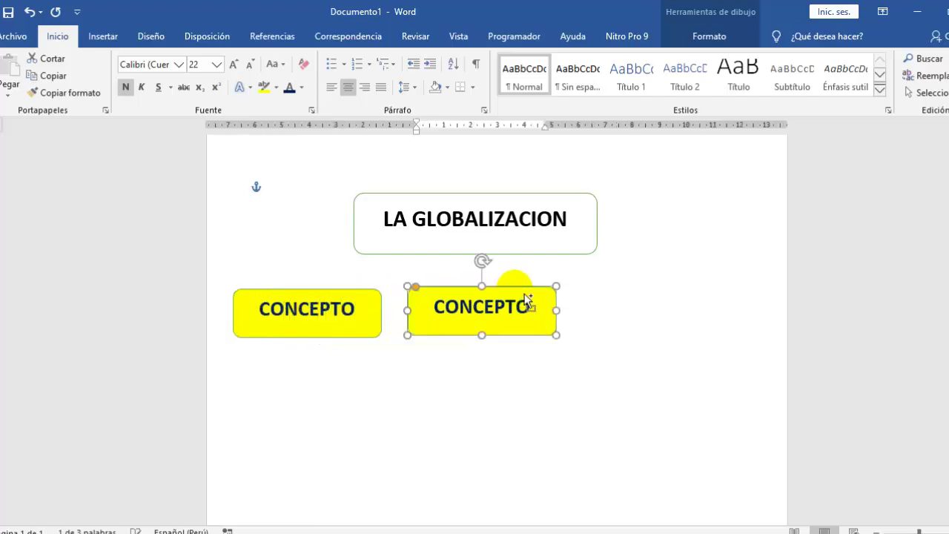
{"action": "left_click_drag", "start_coordinate": [529, 298], "coordinate": [688, 300]}
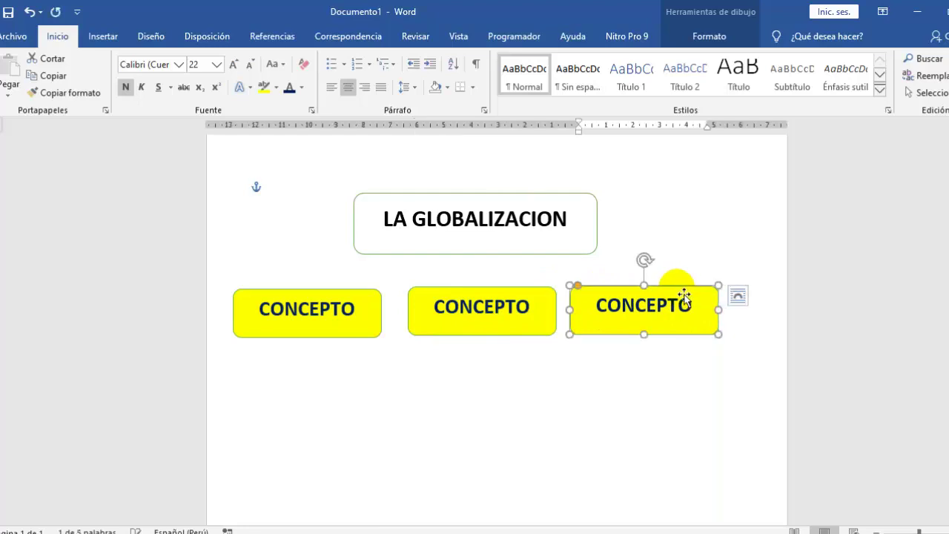
{"action": "left_click", "coordinate": [450, 315]}
{"action": "left_click_drag", "start_coordinate": [434, 307], "coordinate": [542, 322]}
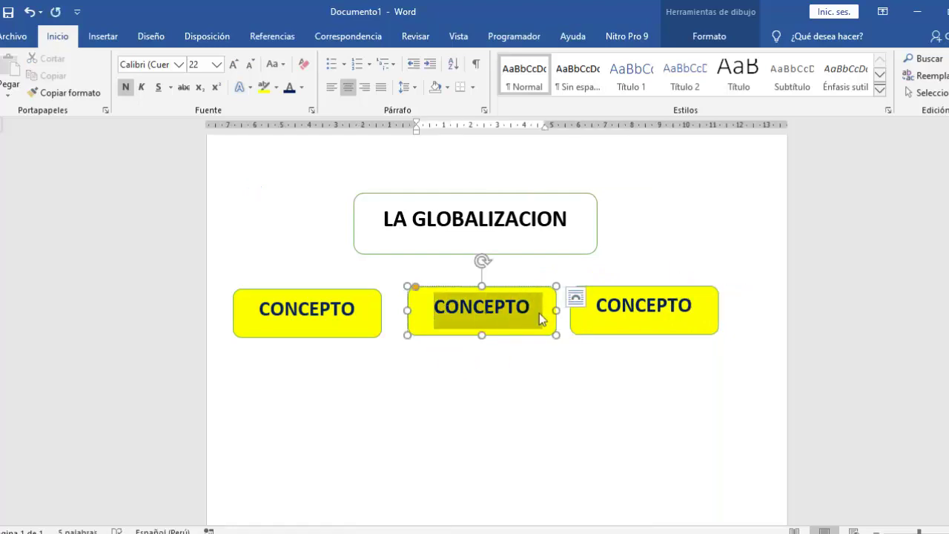
{"action": "type", "text": "VENTAJAS"}
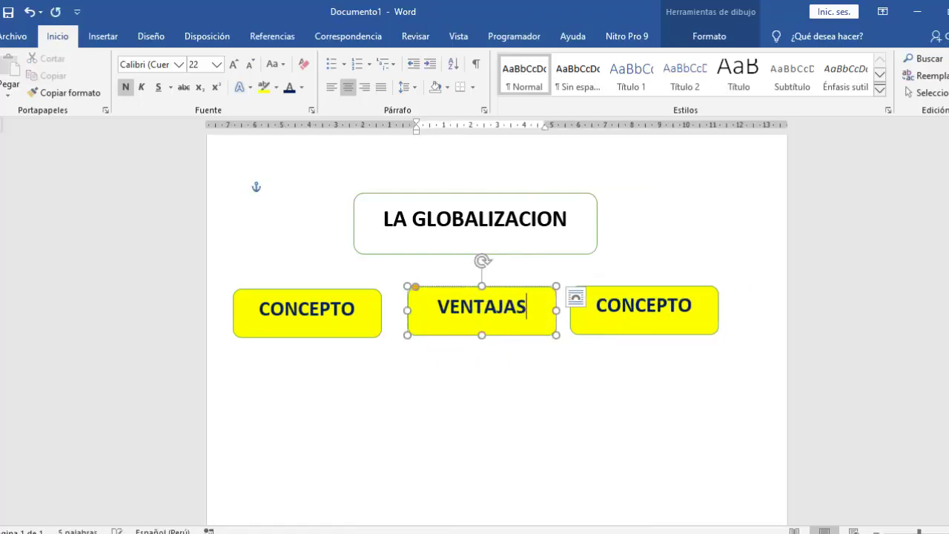
{"action": "left_click_drag", "start_coordinate": [622, 310], "coordinate": [707, 307]}
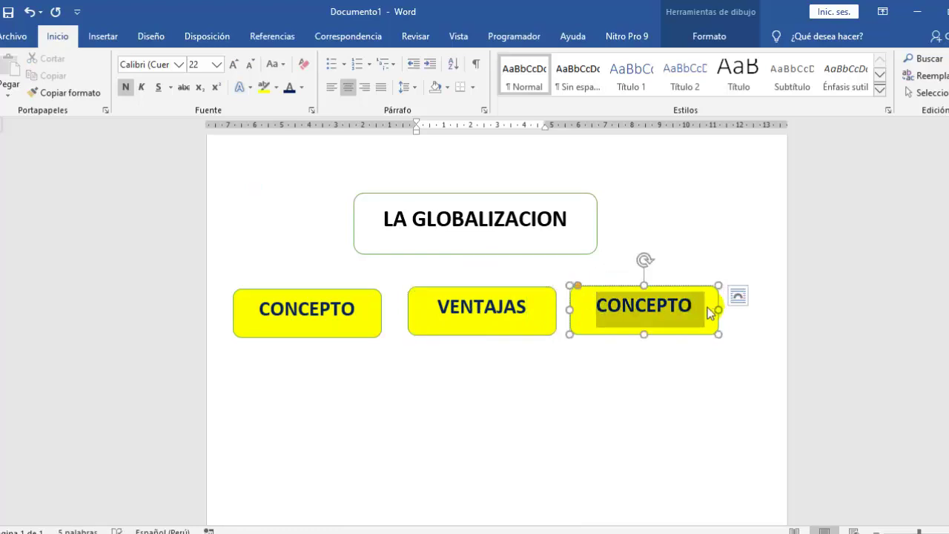
{"action": "type", "text": "DESVEN"}
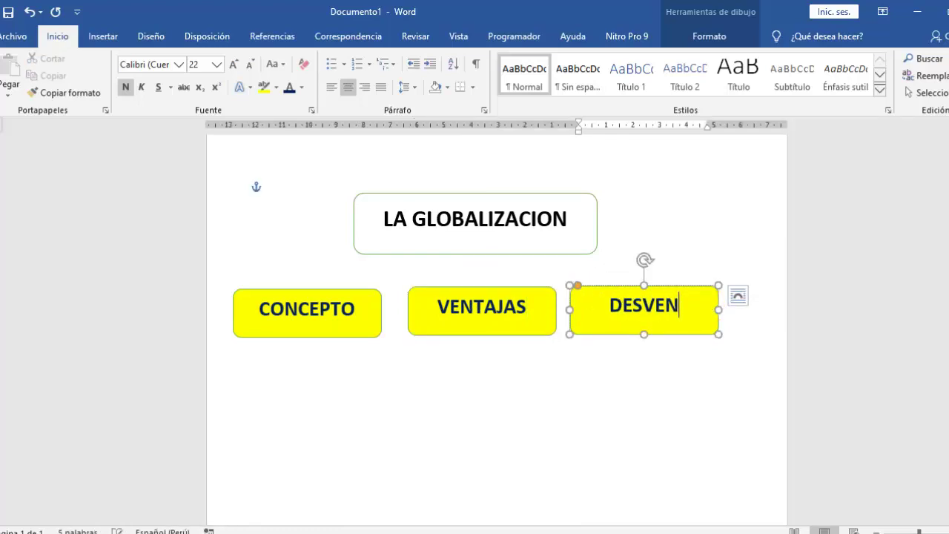
{"action": "type", "text": "TAJAS"}
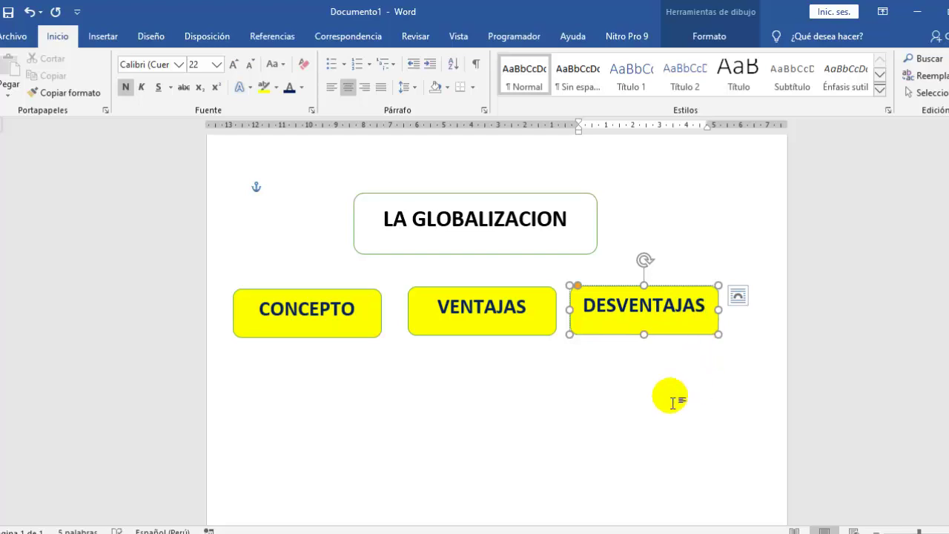
{"action": "left_click", "coordinate": [667, 397]}
{"action": "left_click_drag", "start_coordinate": [509, 295], "coordinate": [505, 295]}
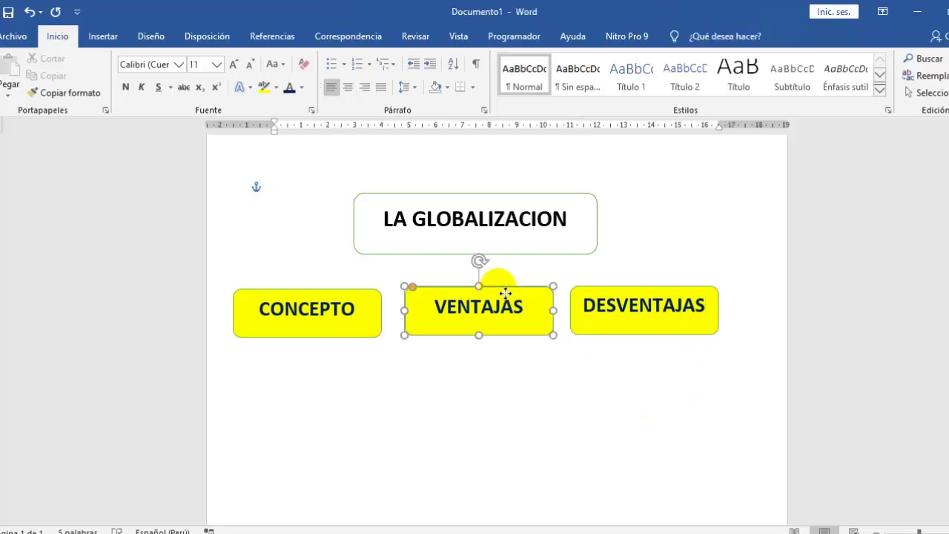
{"action": "left_click", "coordinate": [466, 424]}
Step: Draw a black rounded box under CONCEPTO and copy it under VENTAJAS and DESVENTAJAS
{"action": "left_click", "coordinate": [113, 43]}
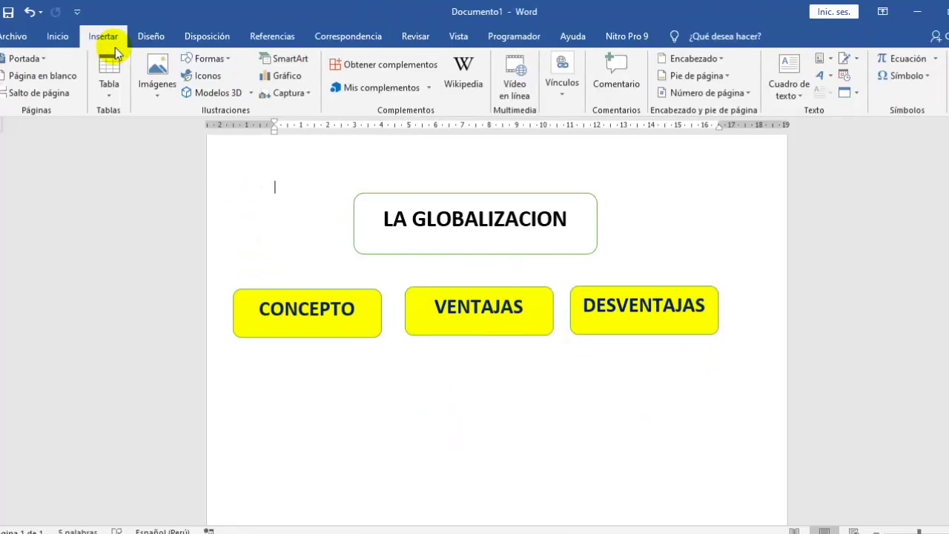
{"action": "left_click", "coordinate": [223, 62]}
{"action": "left_click", "coordinate": [202, 169]}
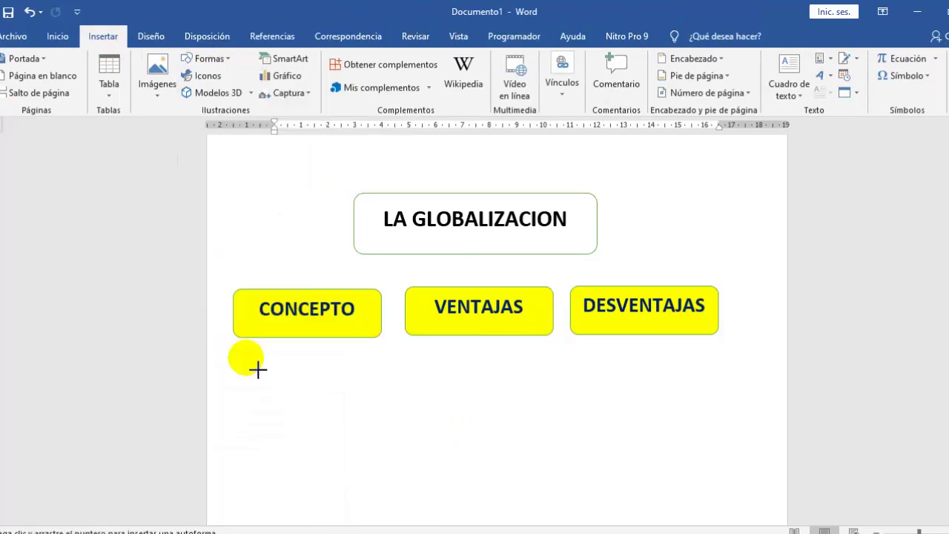
{"action": "left_click_drag", "start_coordinate": [247, 358], "coordinate": [374, 459]}
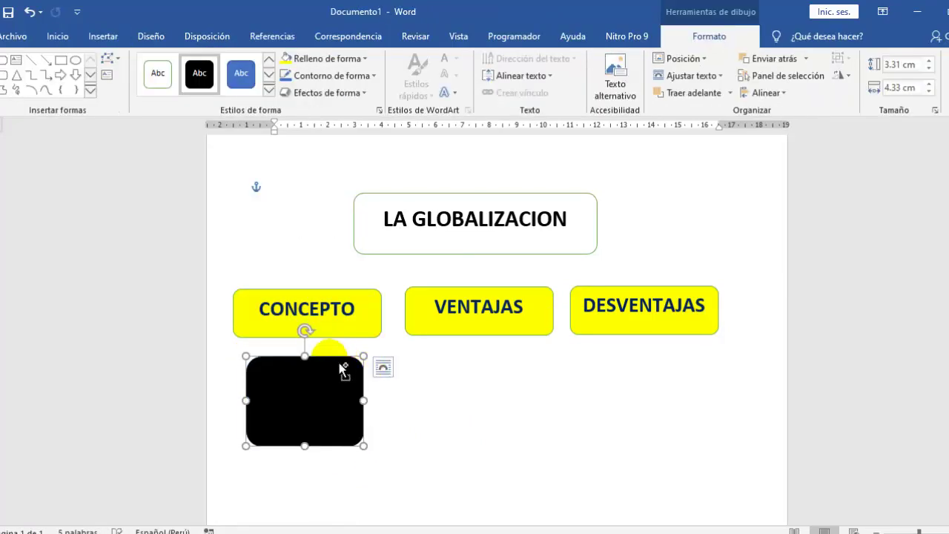
{"action": "left_click_drag", "start_coordinate": [343, 368], "coordinate": [504, 364], "text": "ctrl"}
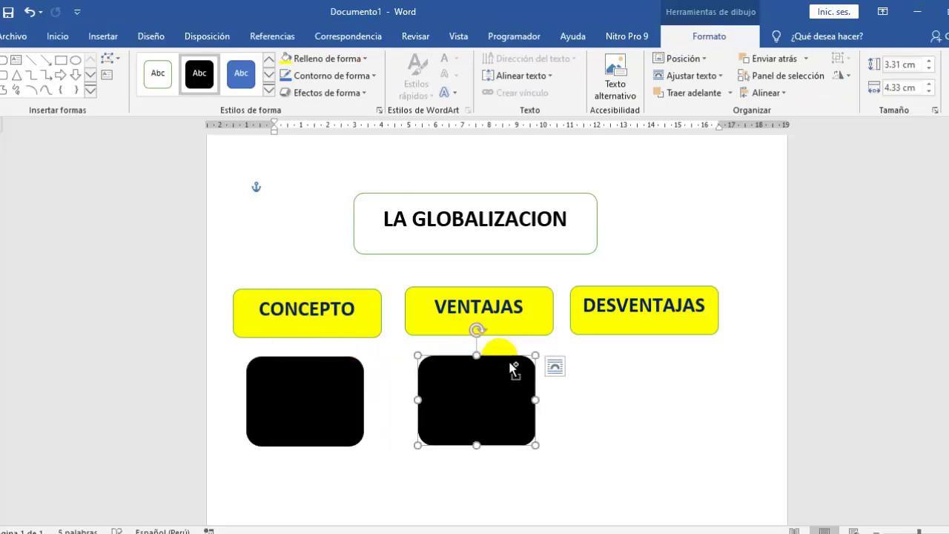
{"action": "left_click_drag", "start_coordinate": [512, 368], "coordinate": [665, 363], "text": "ctrl"}
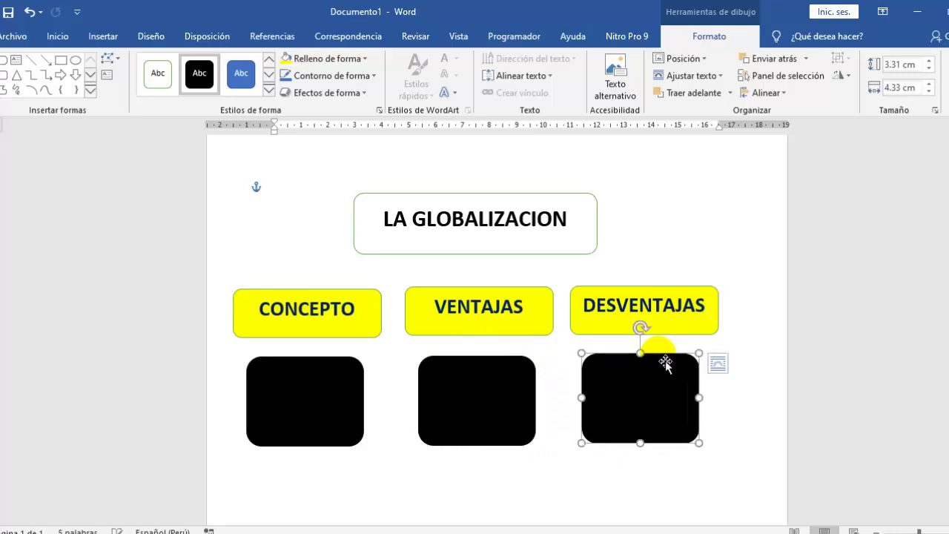
{"action": "left_click", "coordinate": [370, 496]}
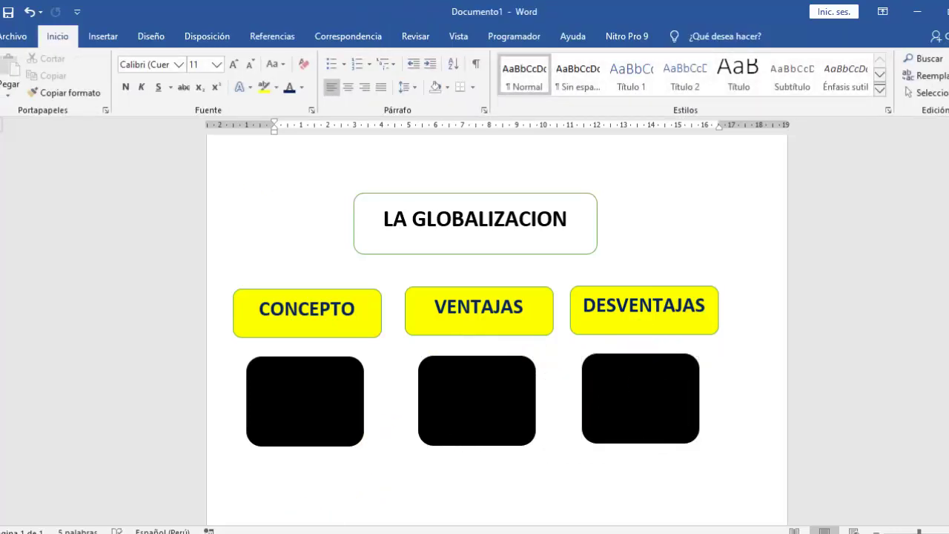
Step: Copy the world-map globe picture from the Google Images preview in Chrome
{"action": "left_click", "coordinate": [222, 482]}
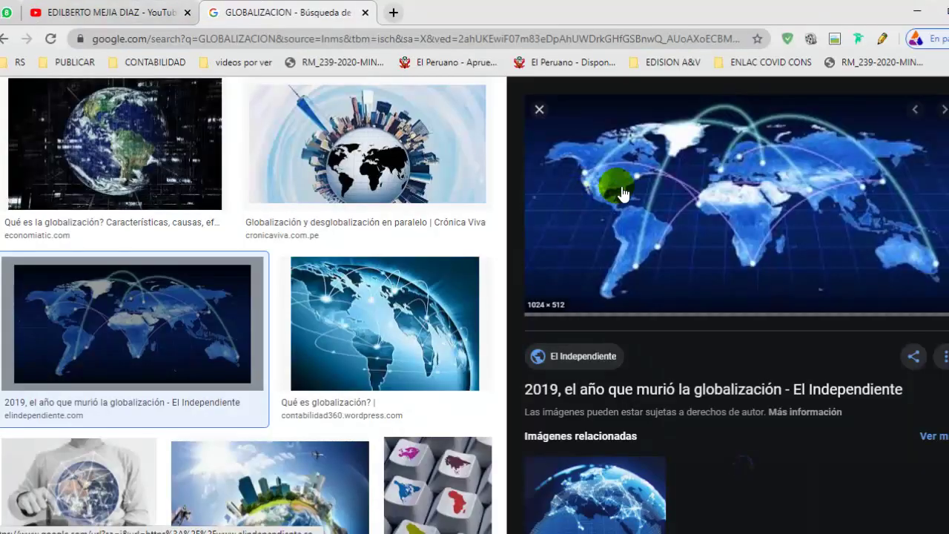
{"action": "right_click", "coordinate": [623, 185]}
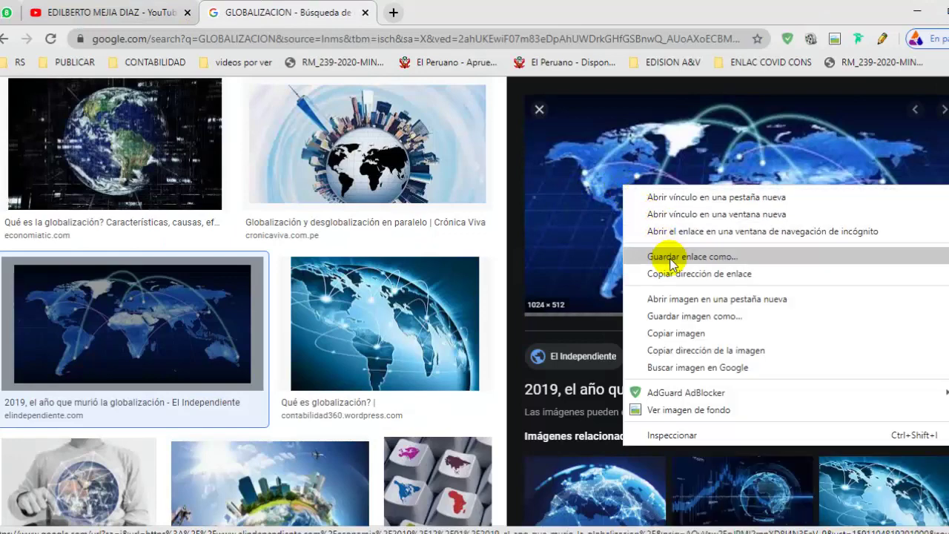
{"action": "left_click", "coordinate": [662, 332]}
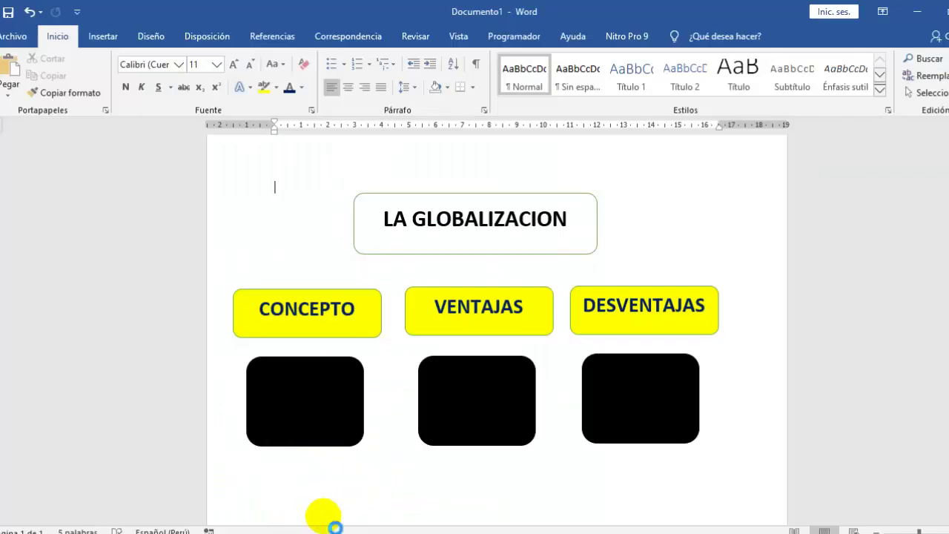
Step: Paste the globe picture with tight text wrapping, shrink it, and place it under the first black box
{"action": "key", "text": "ctrl+v"}
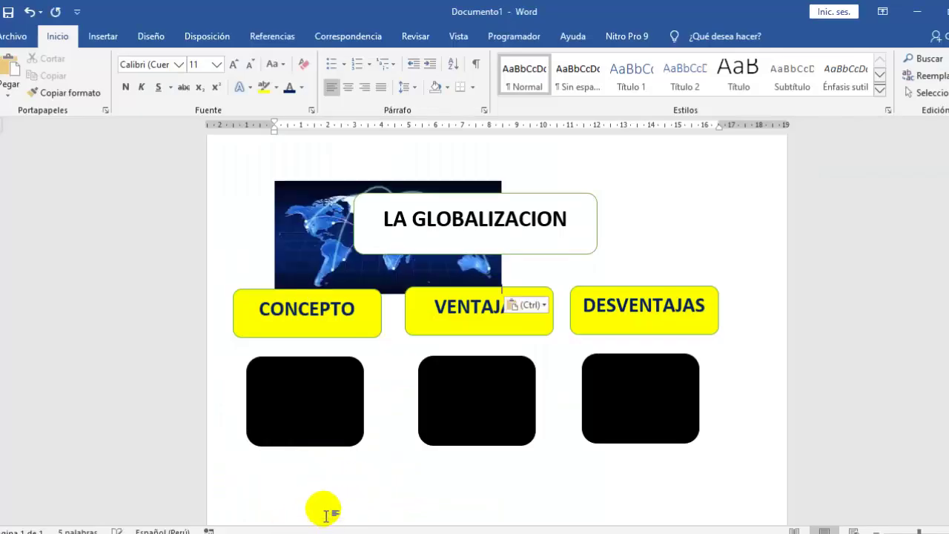
{"action": "right_click", "coordinate": [307, 195]}
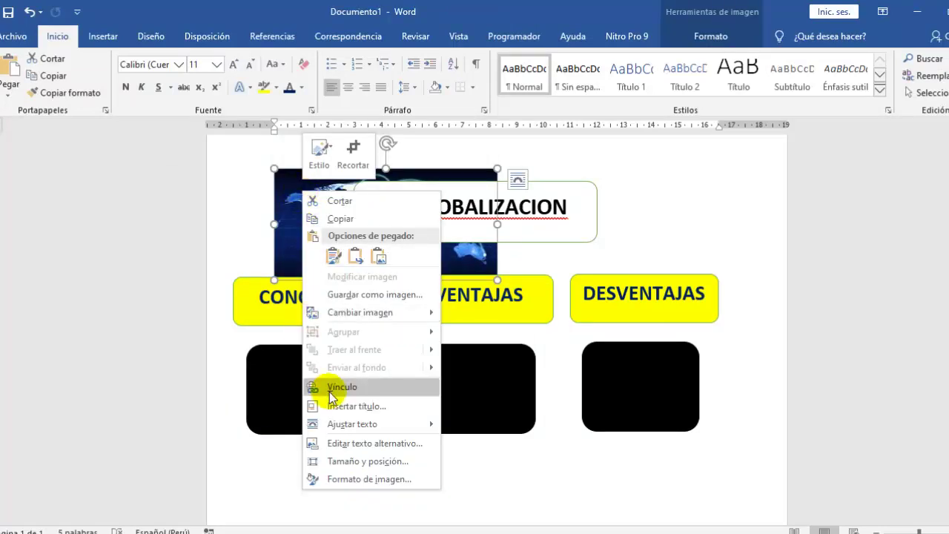
{"action": "mouse_move", "coordinate": [348, 423]}
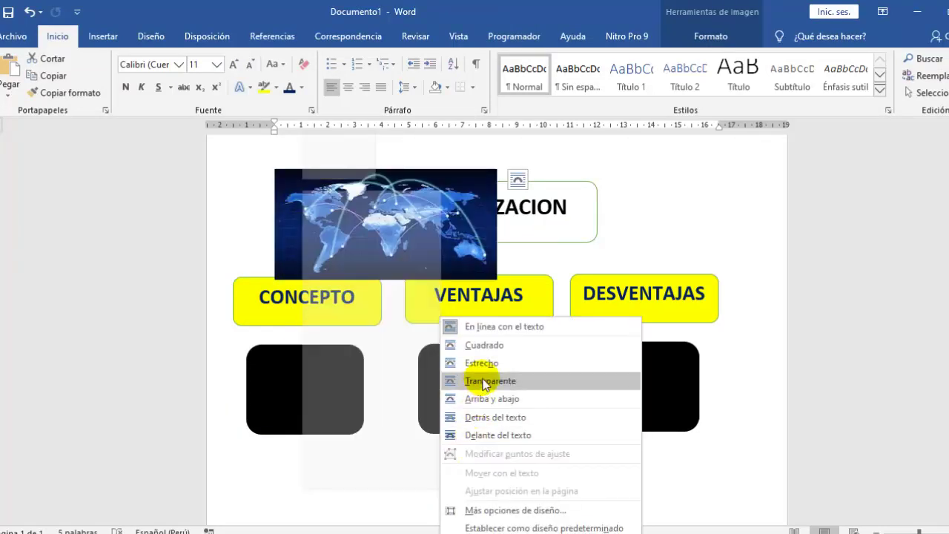
{"action": "left_click", "coordinate": [480, 363]}
{"action": "left_click_drag", "start_coordinate": [356, 267], "coordinate": [314, 498]}
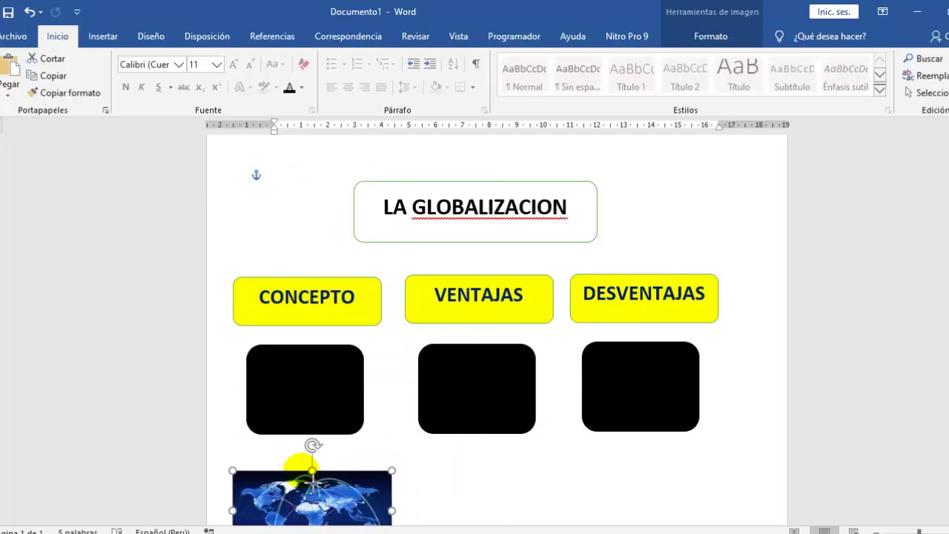
{"action": "left_click_drag", "start_coordinate": [457, 447], "coordinate": [346, 495]}
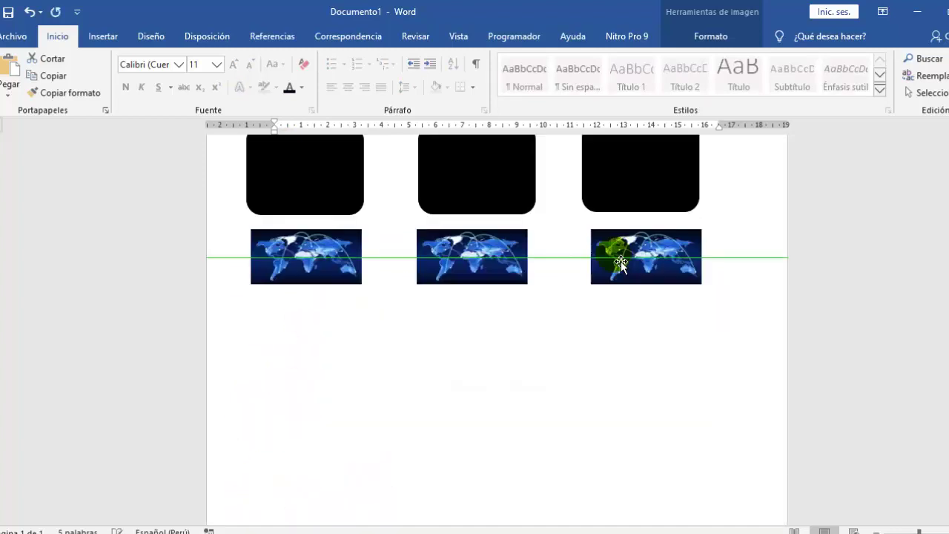
{"action": "left_click", "coordinate": [642, 342]}
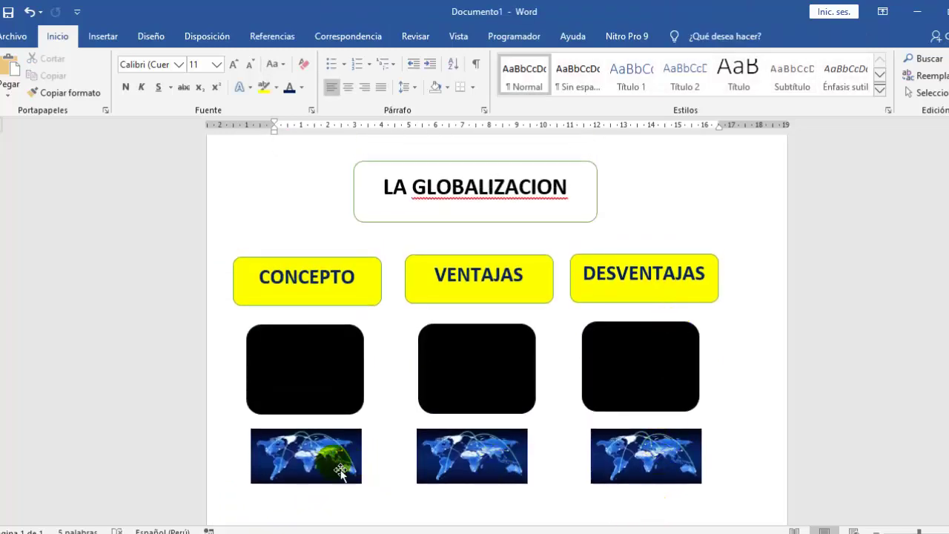
Step: Align the three globe pictures evenly beneath their black boxes
{"action": "left_click_drag", "start_coordinate": [310, 455], "coordinate": [313, 465]}
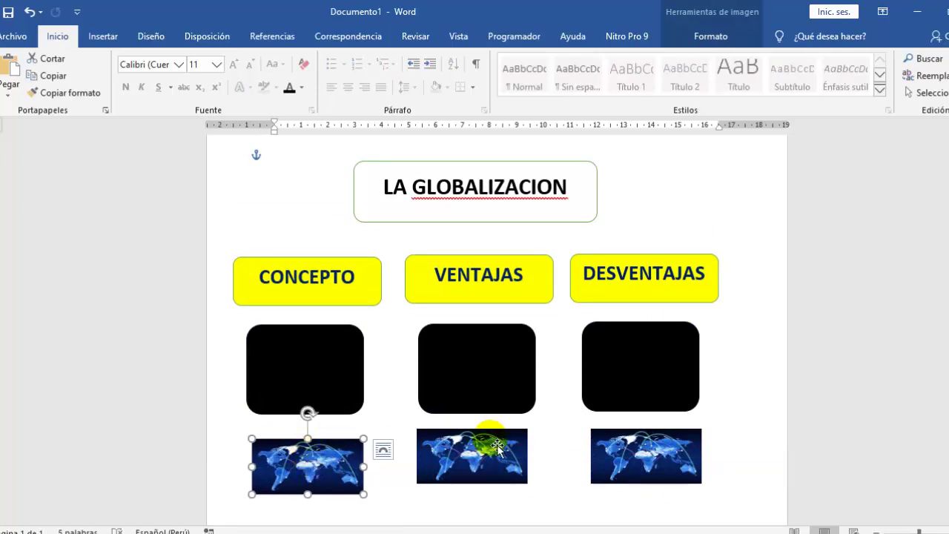
{"action": "left_click_drag", "start_coordinate": [487, 447], "coordinate": [493, 464]}
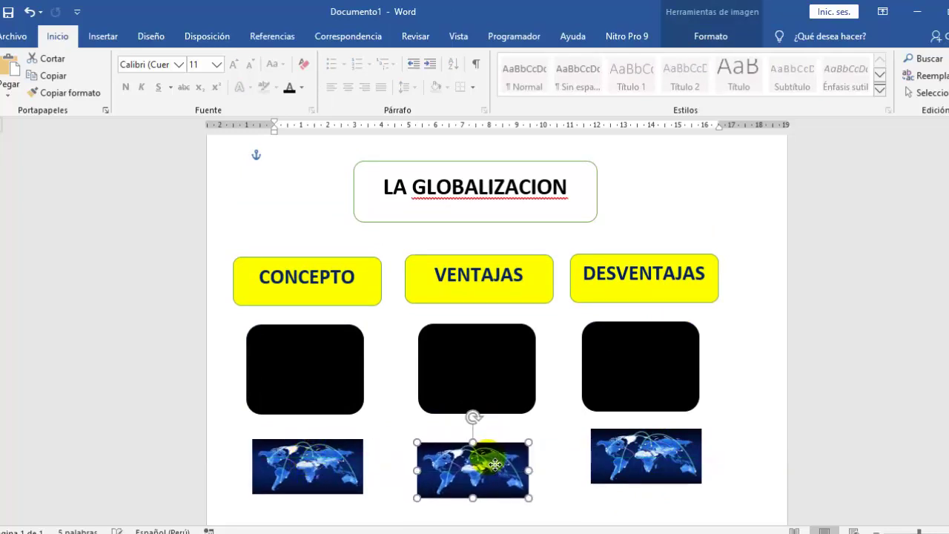
{"action": "left_click_drag", "start_coordinate": [631, 456], "coordinate": [637, 469]}
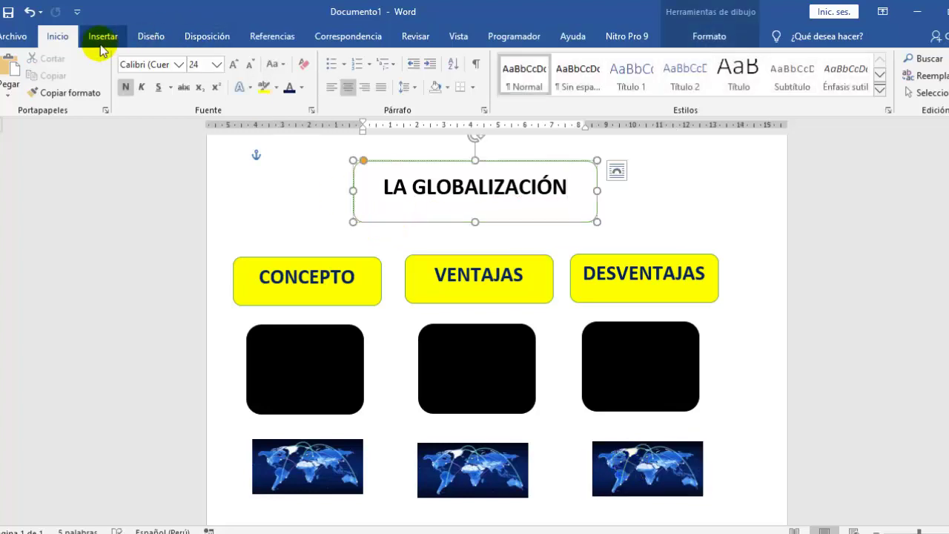
{"action": "left_click", "coordinate": [99, 37]}
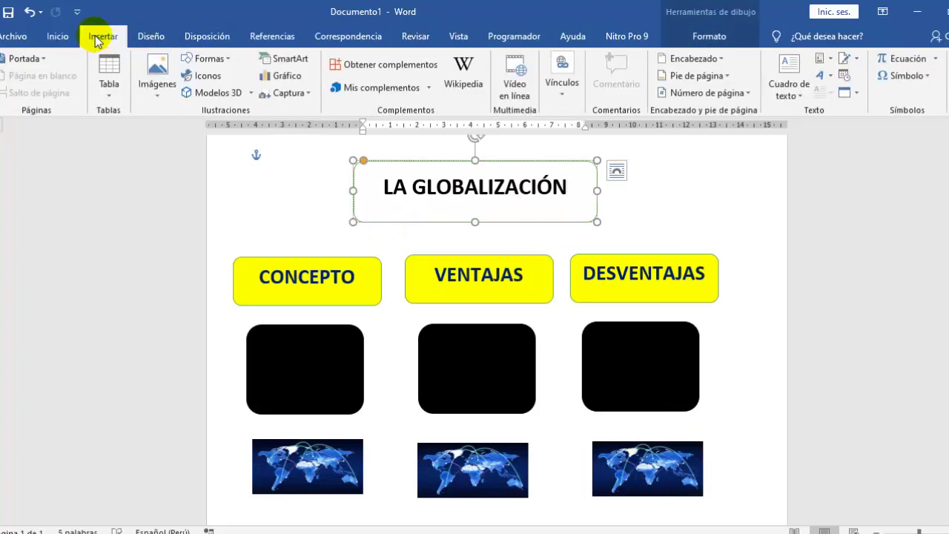
Step: Draw a 3 pt connector arrow from the title to CONCEPTO and copy it toward the other boxes
{"action": "left_click", "coordinate": [210, 58]}
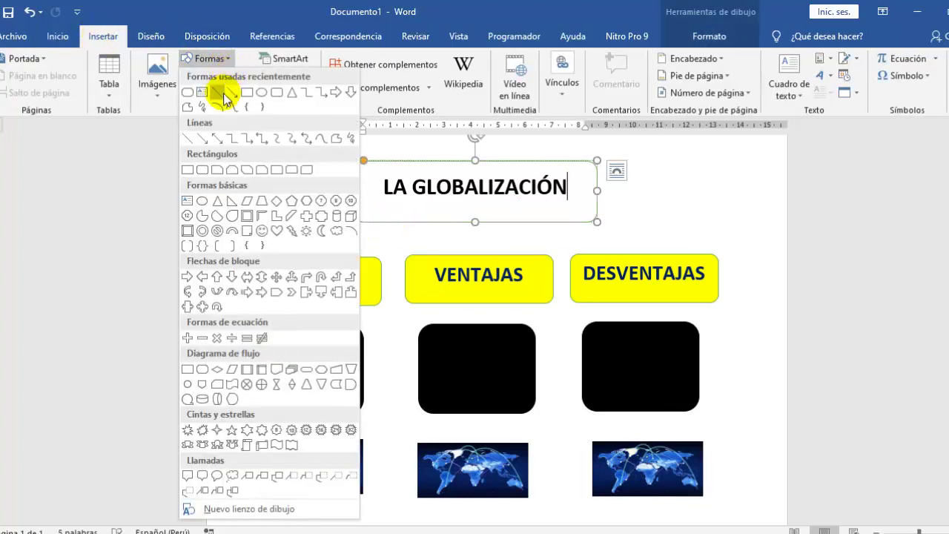
{"action": "left_click", "coordinate": [232, 94]}
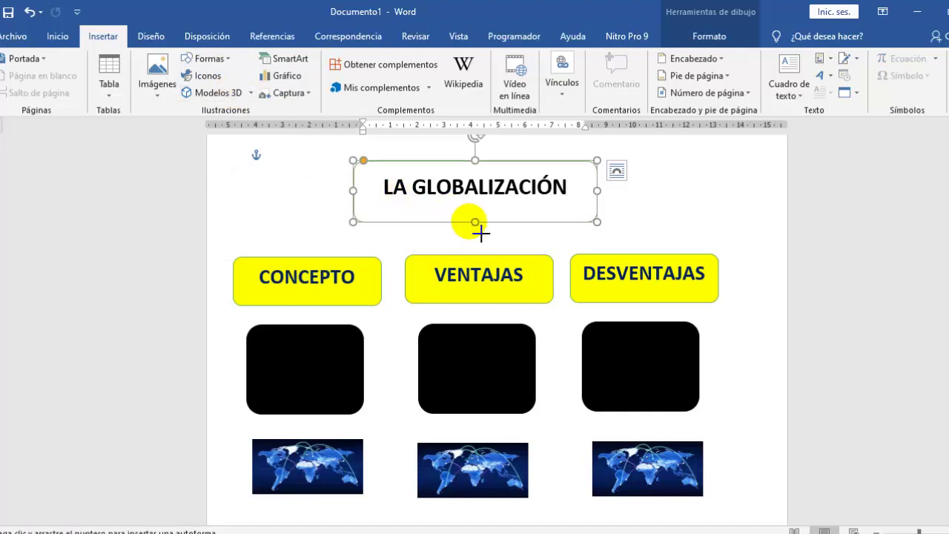
{"action": "left_click_drag", "start_coordinate": [482, 233], "coordinate": [314, 265]}
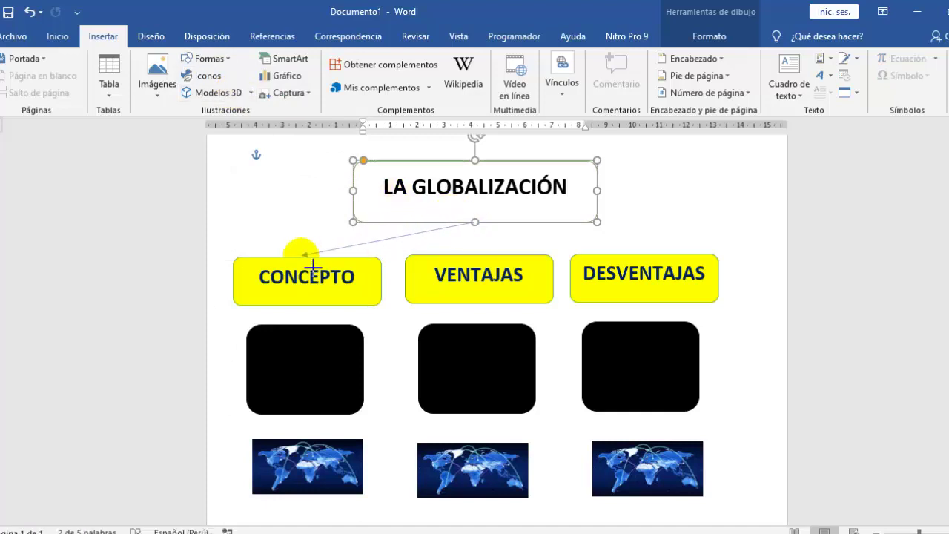
{"action": "left_click", "coordinate": [362, 75]}
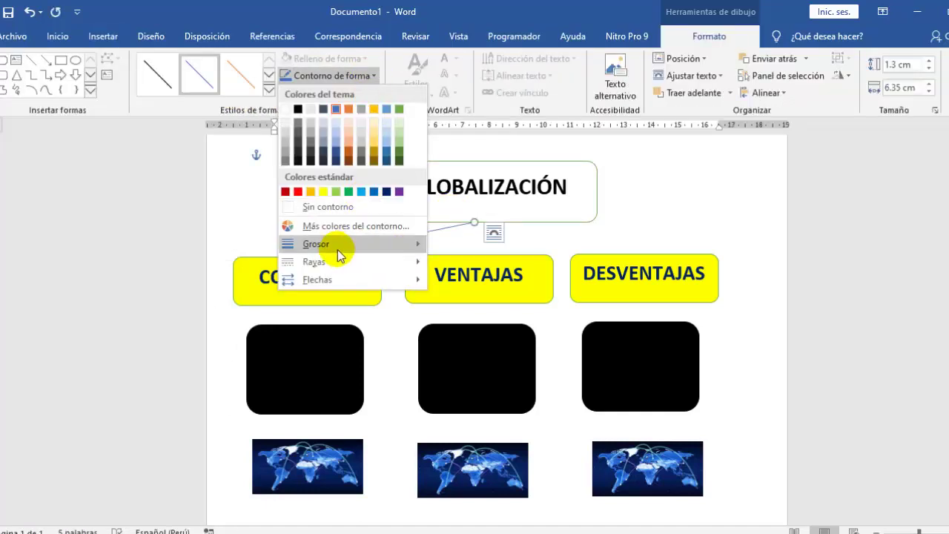
{"action": "mouse_move", "coordinate": [344, 247]}
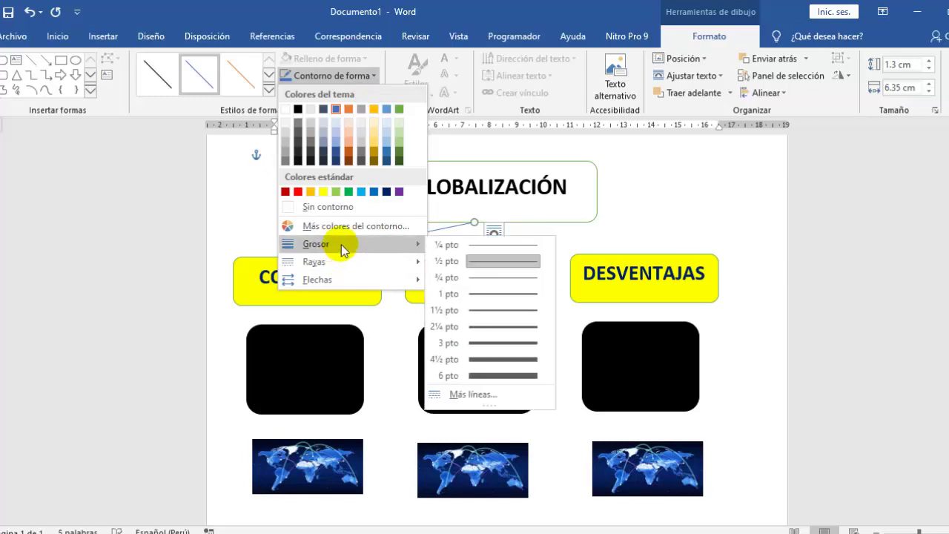
{"action": "left_click", "coordinate": [495, 344]}
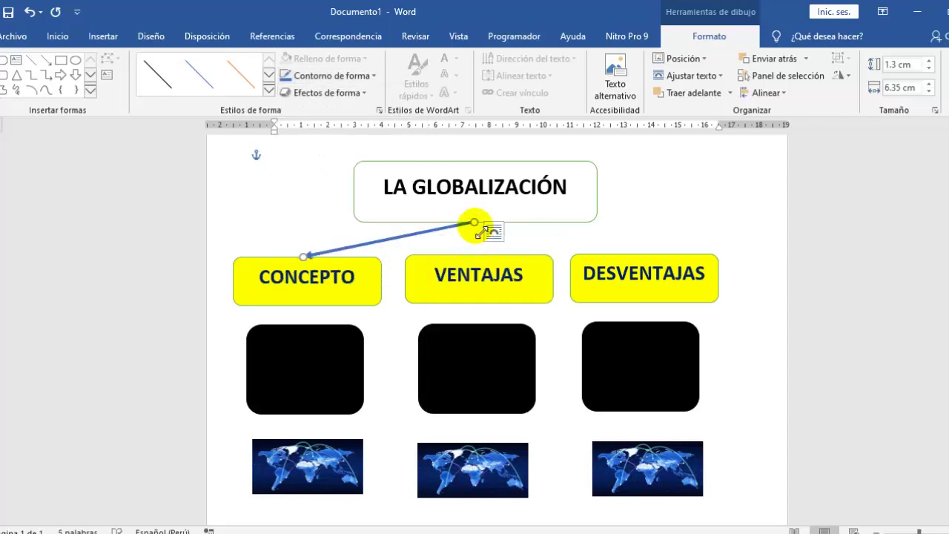
{"action": "mouse_move", "coordinate": [471, 238]}
{"action": "left_mouse_down"}
{"action": "mouse_move", "coordinate": [485, 235]}
{"action": "mouse_move", "coordinate": [536, 271]}
{"action": "mouse_move", "coordinate": [479, 253]}
{"action": "left_mouse_up"}
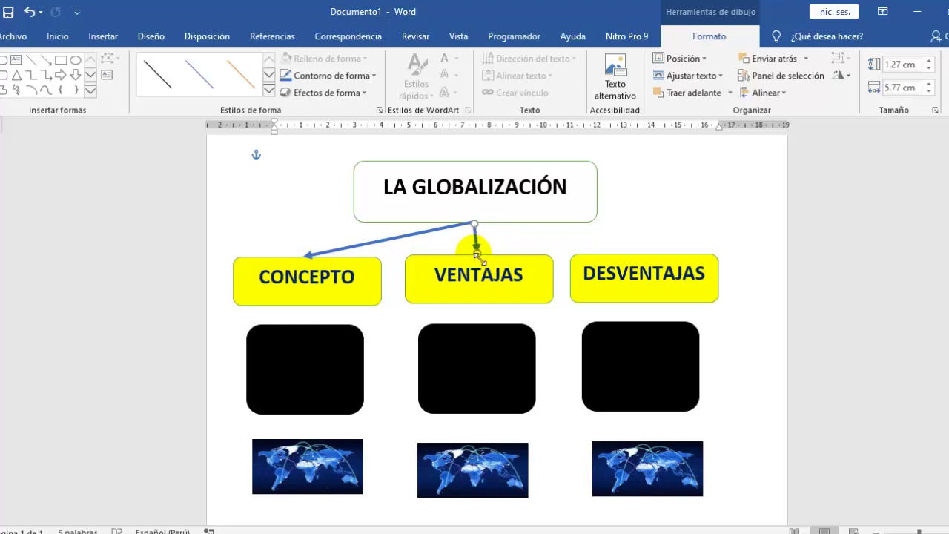
{"action": "left_click", "coordinate": [103, 37]}
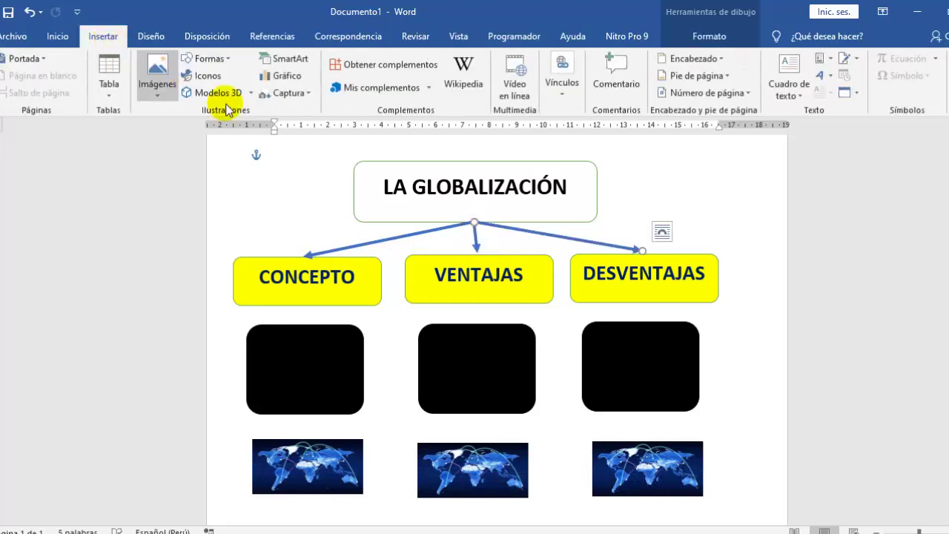
Step: Add block down arrows under the yellow boxes and double arrows between black boxes and globes
{"action": "left_click", "coordinate": [210, 59]}
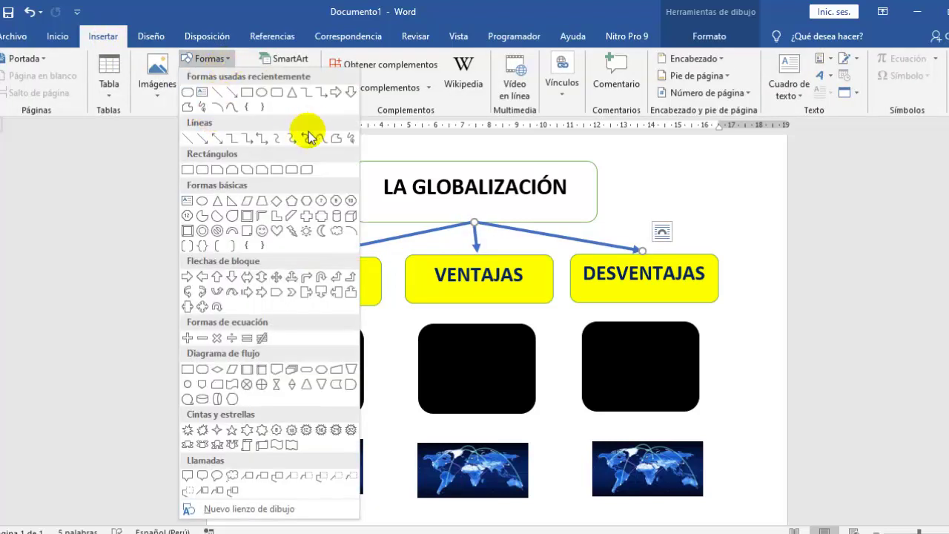
{"action": "left_click", "coordinate": [335, 91]}
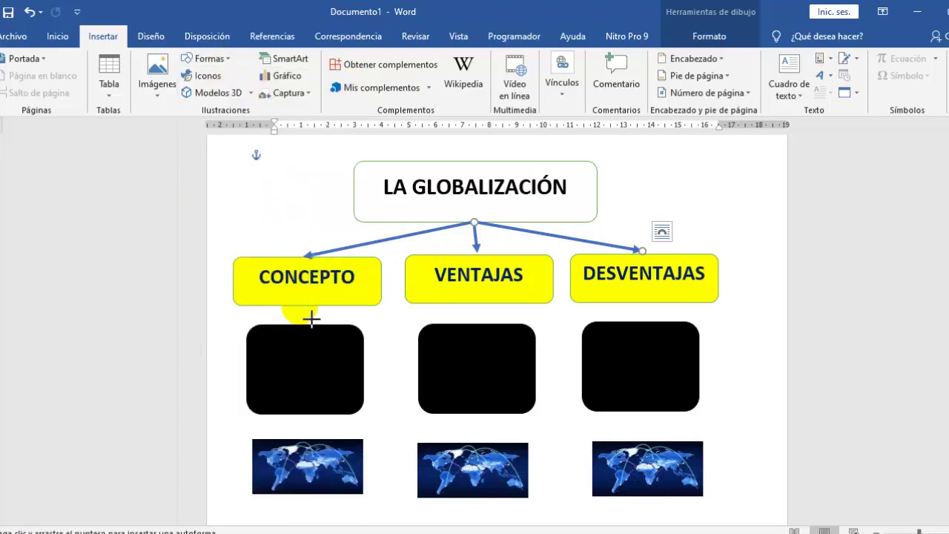
{"action": "left_click_drag", "start_coordinate": [310, 319], "coordinate": [319, 331]}
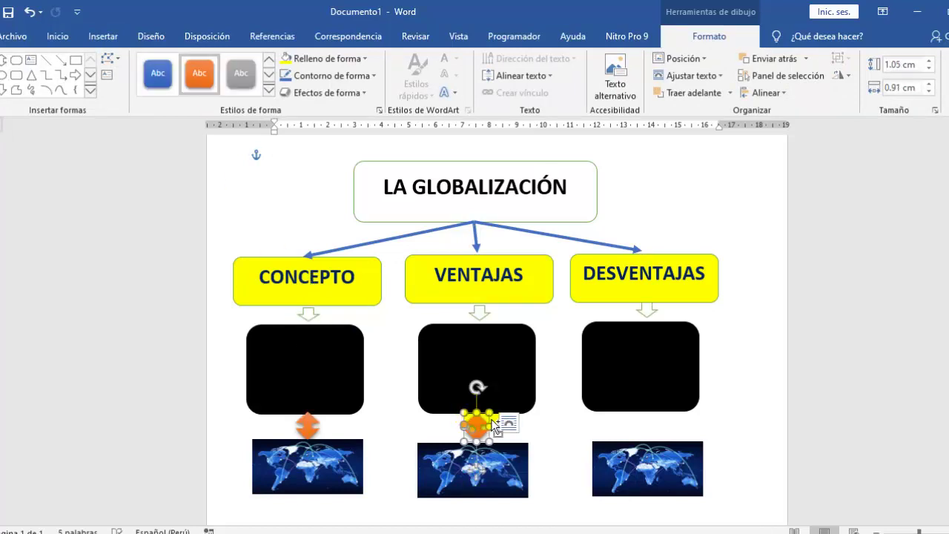
{"action": "left_click_drag", "start_coordinate": [494, 429], "coordinate": [664, 427]}
{"action": "left_click", "coordinate": [754, 226]}
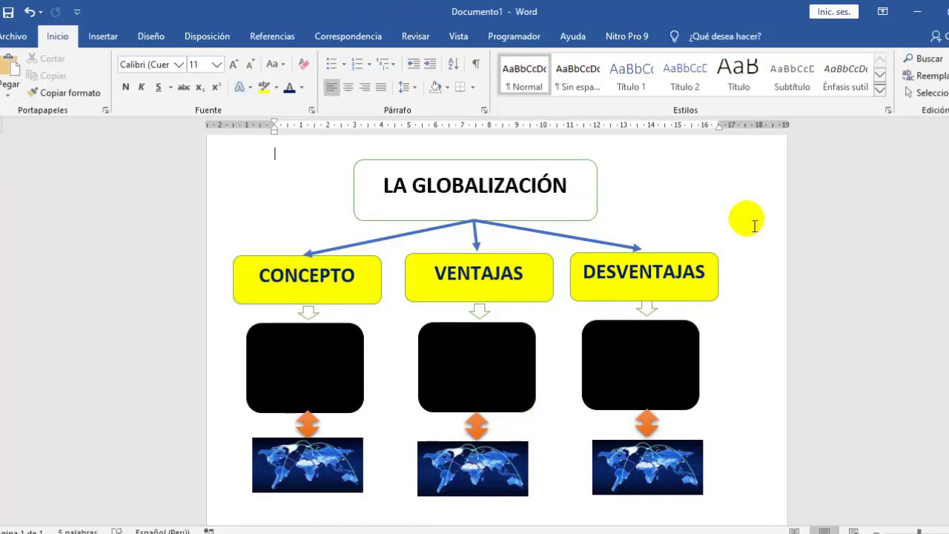
{"action": "left_click", "coordinate": [614, 265]}
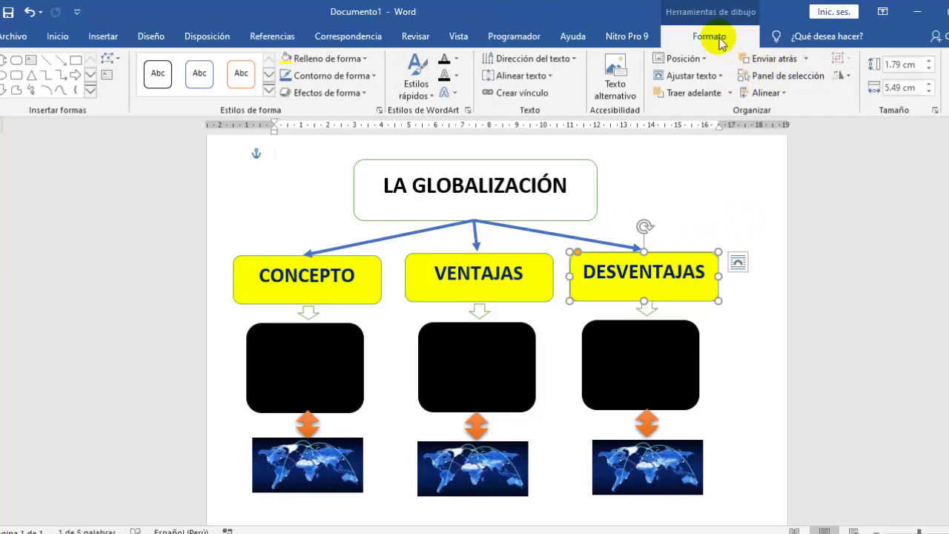
Step: In the Selection Pane, select the three double arrows, three down arrows and three connector arrows
{"action": "left_click", "coordinate": [788, 75]}
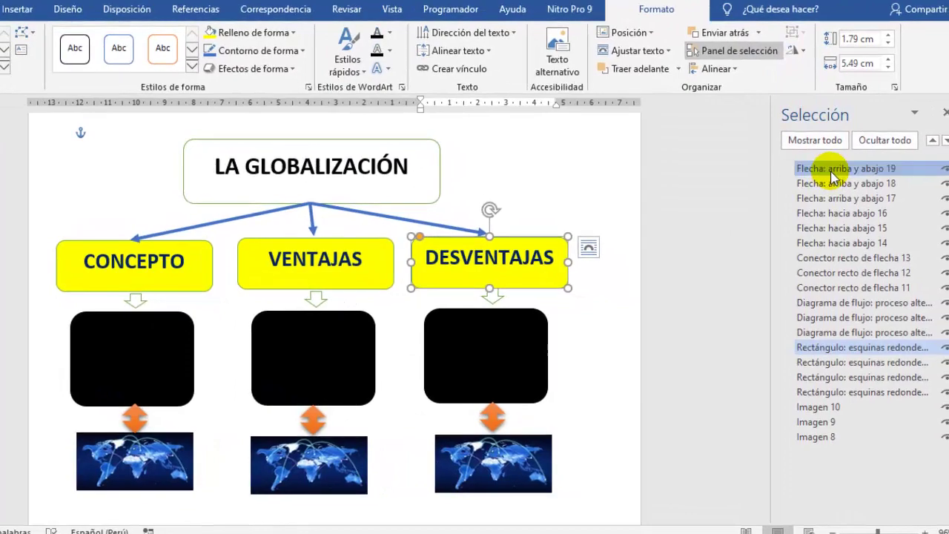
{"action": "left_click", "coordinate": [831, 170]}
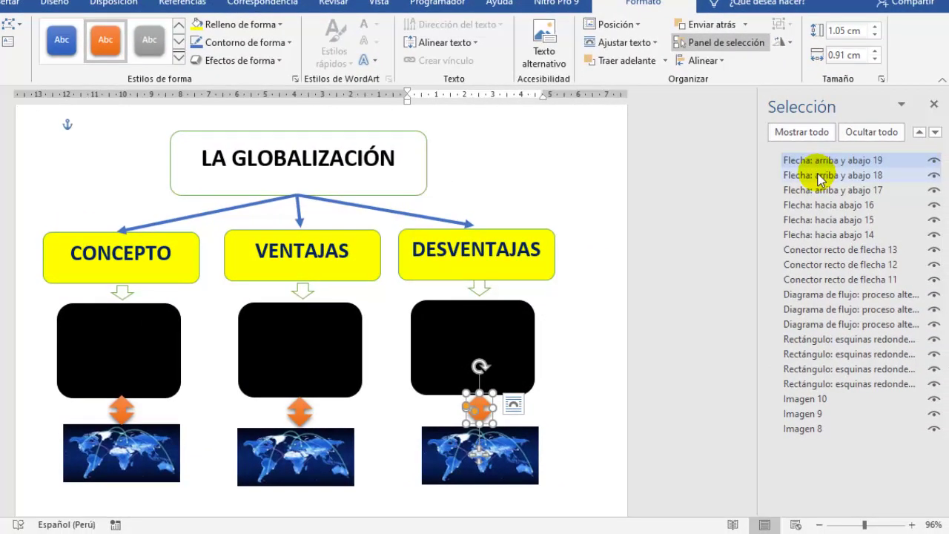
{"action": "left_click", "coordinate": [821, 176], "text": "ctrl"}
{"action": "left_click", "coordinate": [818, 189], "text": "ctrl"}
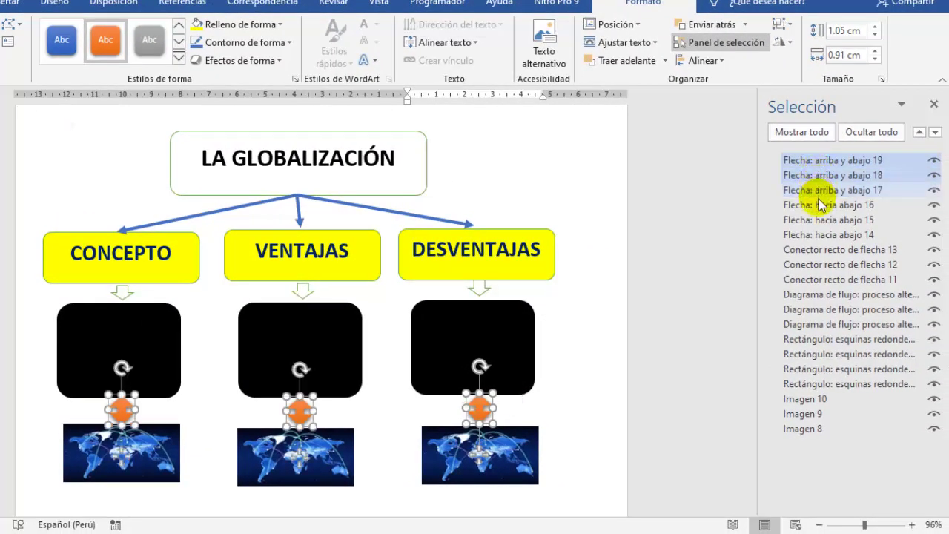
{"action": "left_click", "coordinate": [820, 204], "text": "ctrl"}
{"action": "left_click", "coordinate": [821, 219], "text": "ctrl"}
{"action": "left_click", "coordinate": [824, 235], "text": "ctrl"}
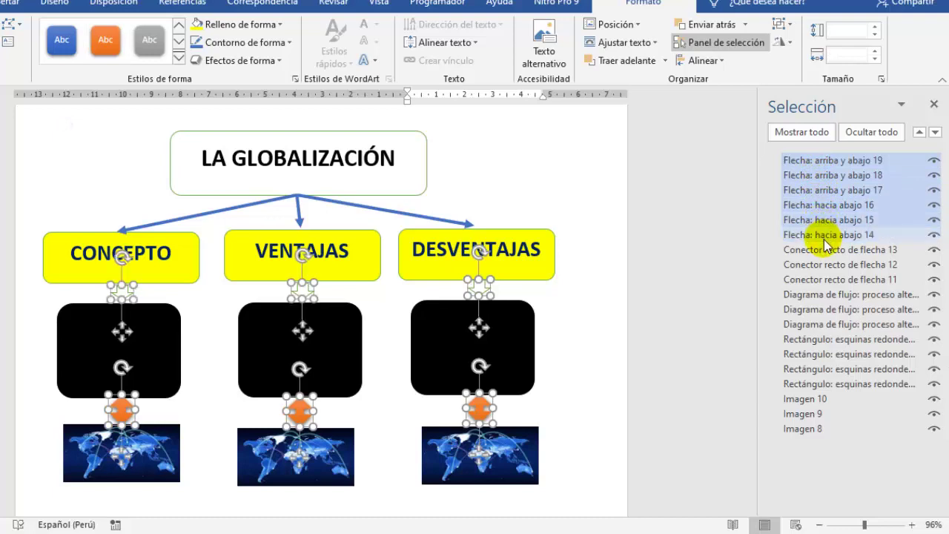
{"action": "left_click", "coordinate": [824, 250], "text": "ctrl"}
{"action": "left_click", "coordinate": [826, 264], "text": "ctrl"}
{"action": "left_click", "coordinate": [827, 280], "text": "ctrl"}
Step: Add the black boxes, yellow boxes, title and globe images, then group everything as Grupo 20
{"action": "left_click", "coordinate": [828, 294], "text": "ctrl"}
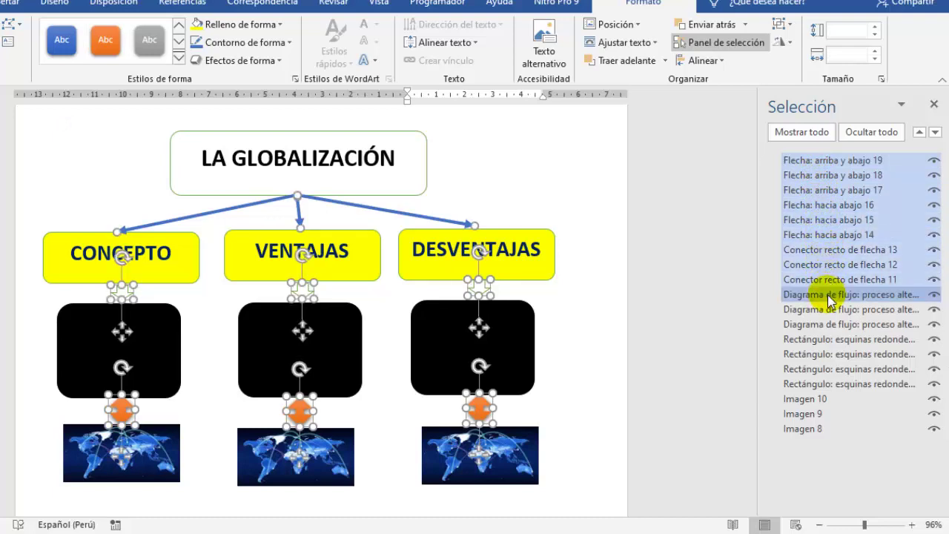
{"action": "left_click", "coordinate": [827, 309], "text": "ctrl"}
{"action": "left_click", "coordinate": [826, 324], "text": "ctrl"}
{"action": "left_click", "coordinate": [825, 341], "text": "ctrl"}
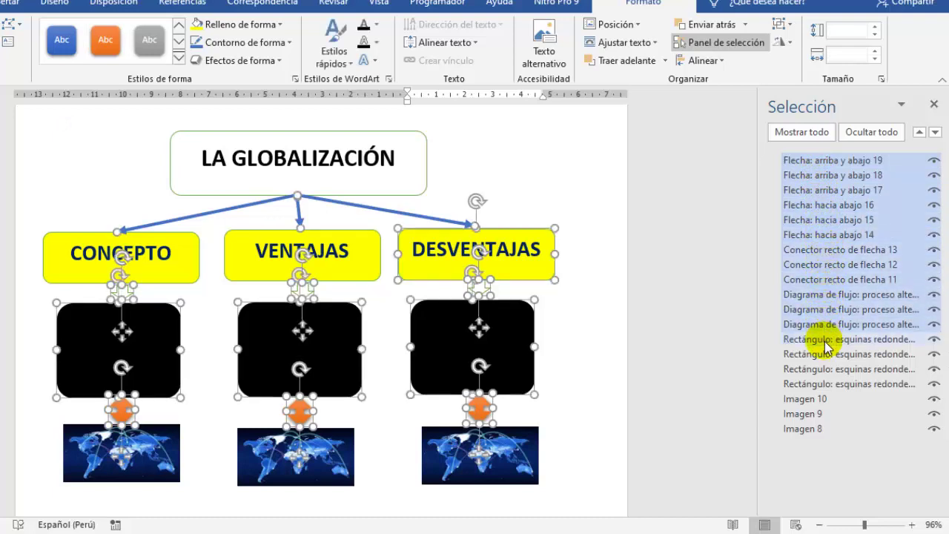
{"action": "left_click", "coordinate": [825, 354], "text": "ctrl"}
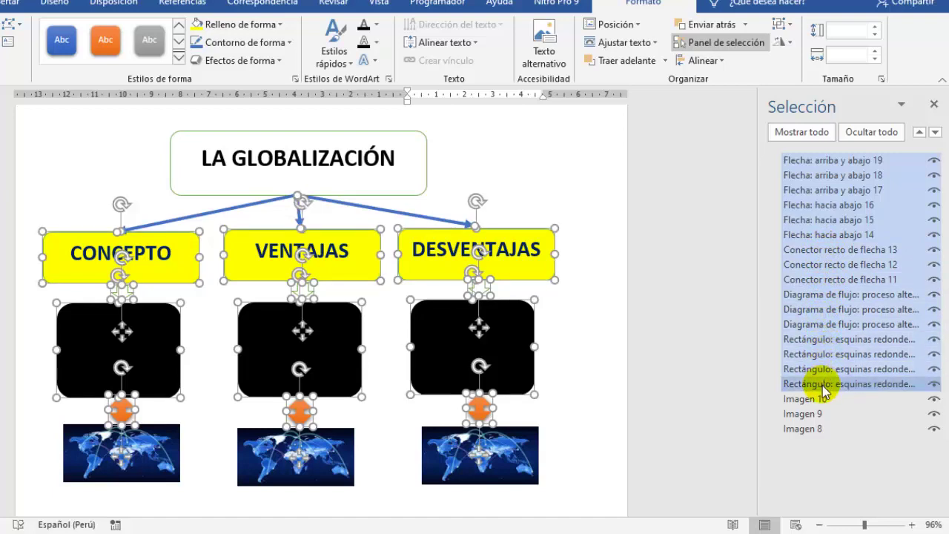
{"action": "left_click", "coordinate": [791, 384], "text": "ctrl"}
{"action": "left_click", "coordinate": [799, 399], "text": "ctrl"}
{"action": "left_click", "coordinate": [801, 413], "text": "ctrl"}
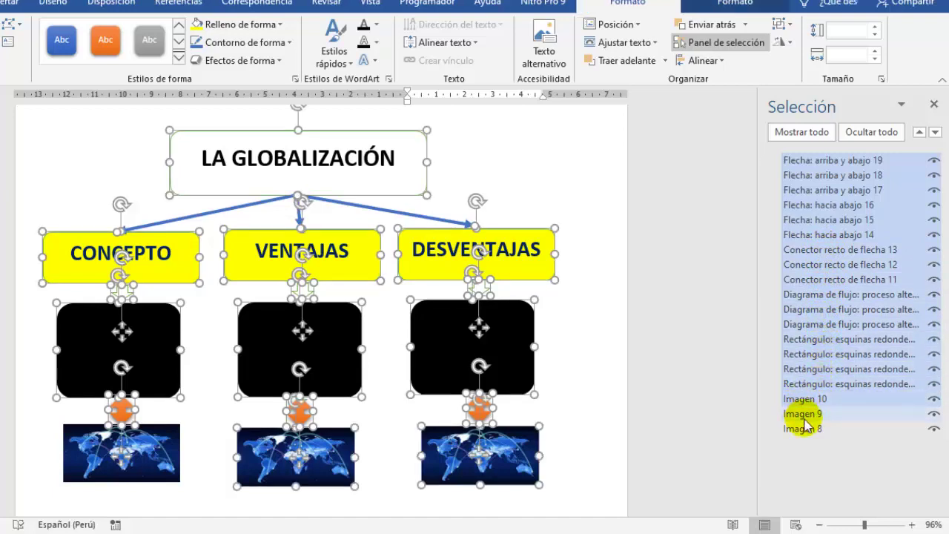
{"action": "left_click", "coordinate": [805, 428], "text": "ctrl"}
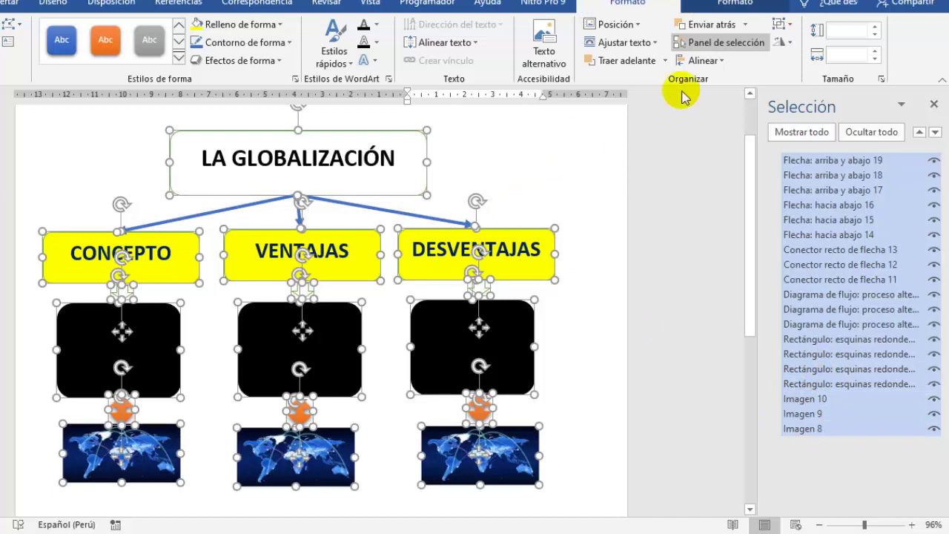
{"action": "left_click", "coordinate": [788, 28]}
{"action": "left_click", "coordinate": [797, 41]}
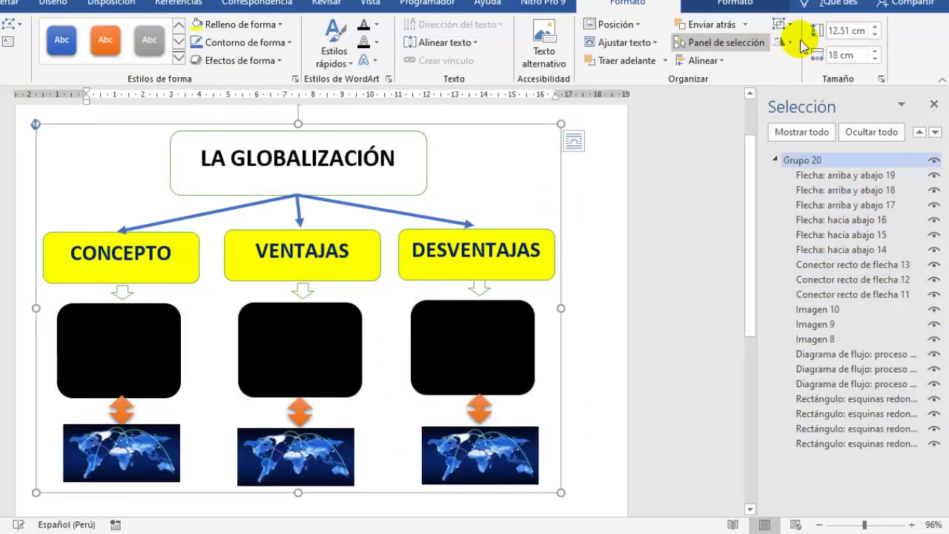
Step: Shift the grouped concept map slightly down and right, then move to the blank first page
{"action": "left_click_drag", "start_coordinate": [498, 131], "coordinate": [509, 161]}
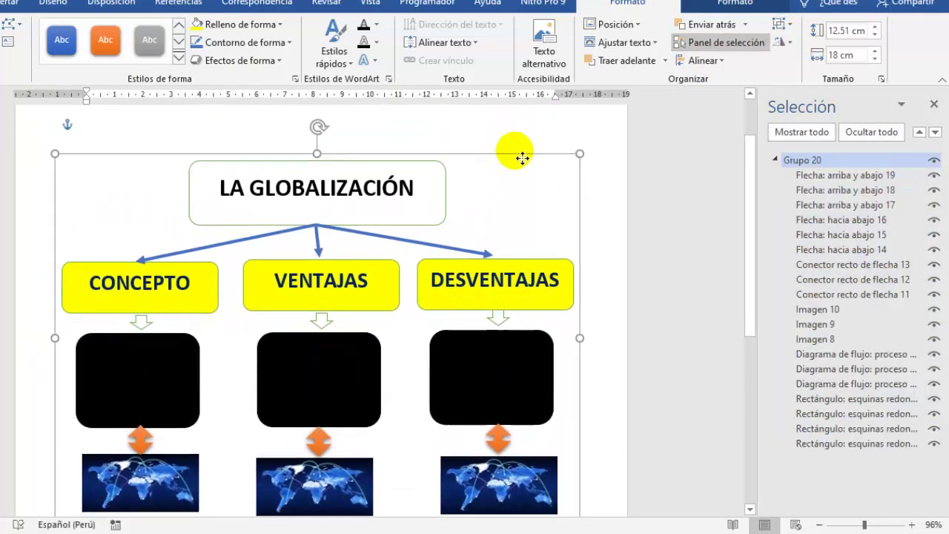
{"action": "left_click_drag", "start_coordinate": [509, 162], "coordinate": [522, 160]}
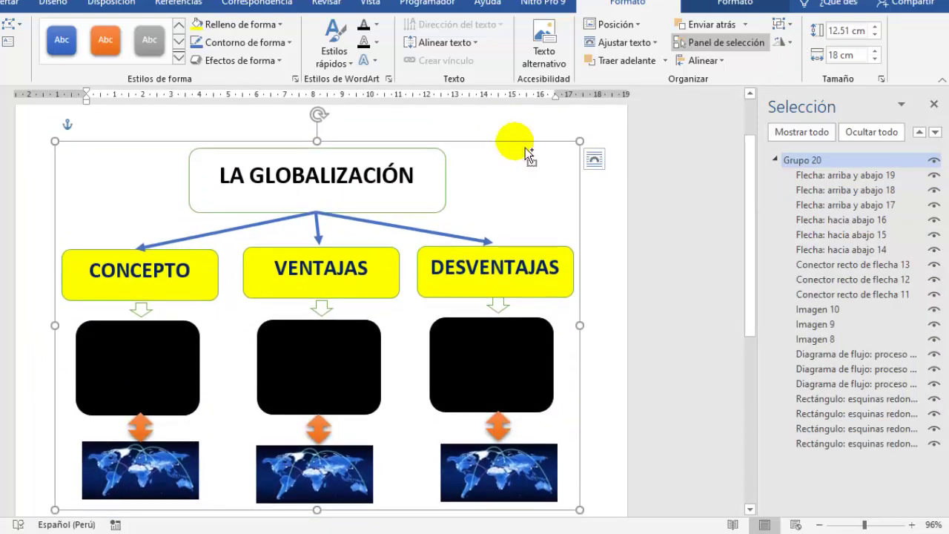
{"action": "scroll", "coordinate": [546, 212], "scroll_direction": "down", "scroll_amount": 1}
{"action": "key", "text": "Escape"}
{"action": "scroll", "coordinate": [349, 186], "scroll_direction": "down", "scroll_amount": 3}
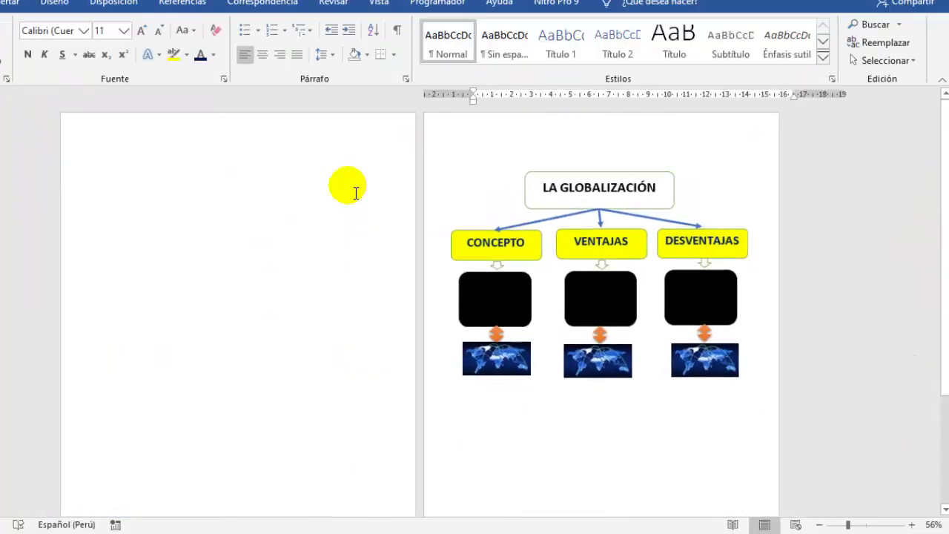
Step: Paste a copy of the map on page 1, shrink it, and align it to the left margin
{"action": "left_click", "coordinate": [199, 211]}
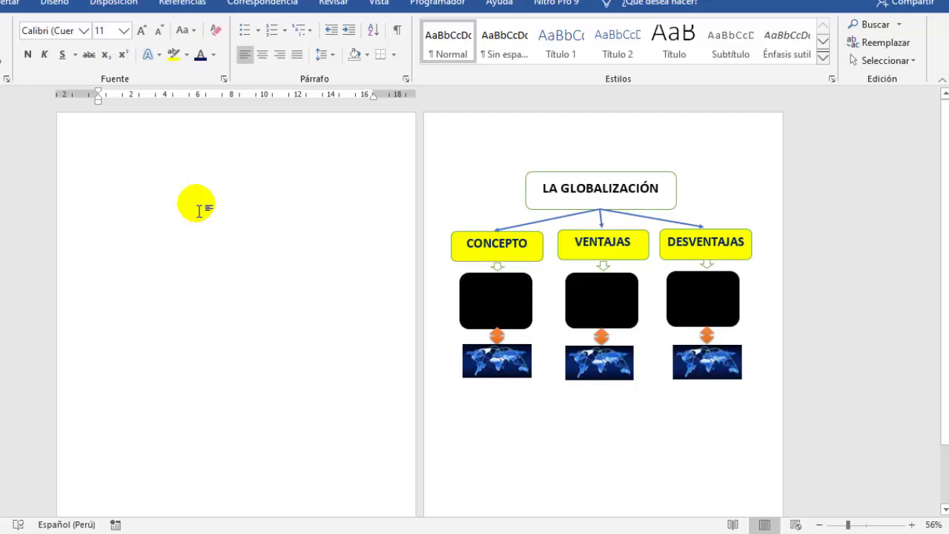
{"action": "key", "text": "ctrl+v"}
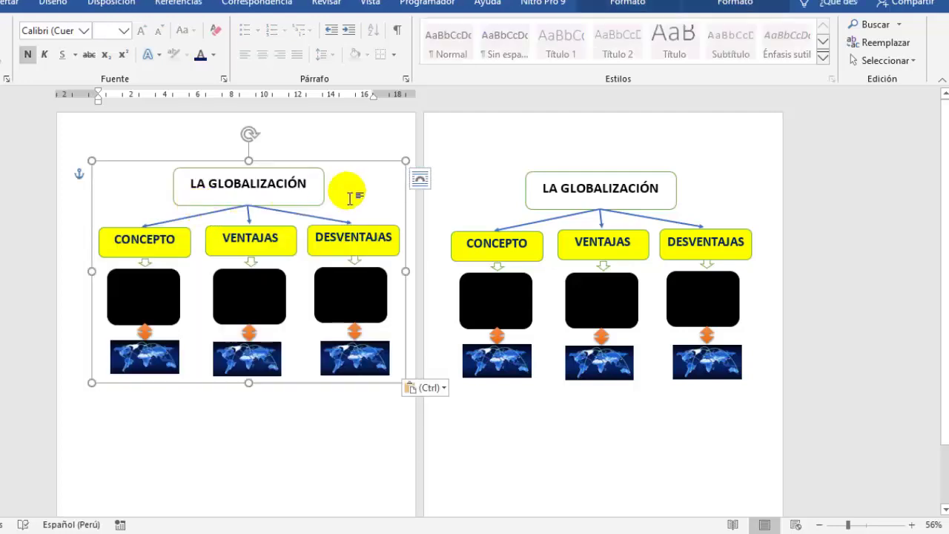
{"action": "left_click", "coordinate": [296, 455]}
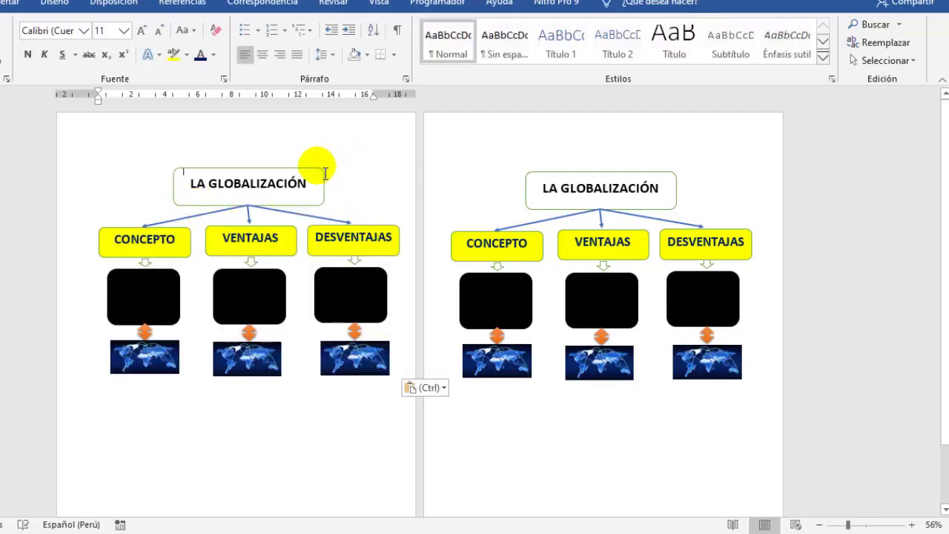
{"action": "left_click", "coordinate": [300, 183]}
{"action": "left_click", "coordinate": [213, 164]}
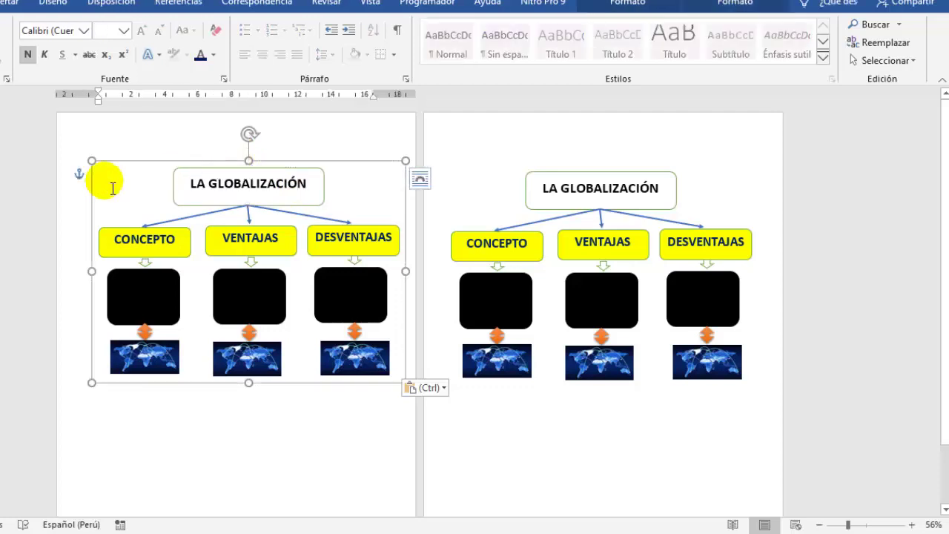
{"action": "left_click_drag", "start_coordinate": [91, 162], "coordinate": [128, 167]}
{"action": "left_click", "coordinate": [238, 461]}
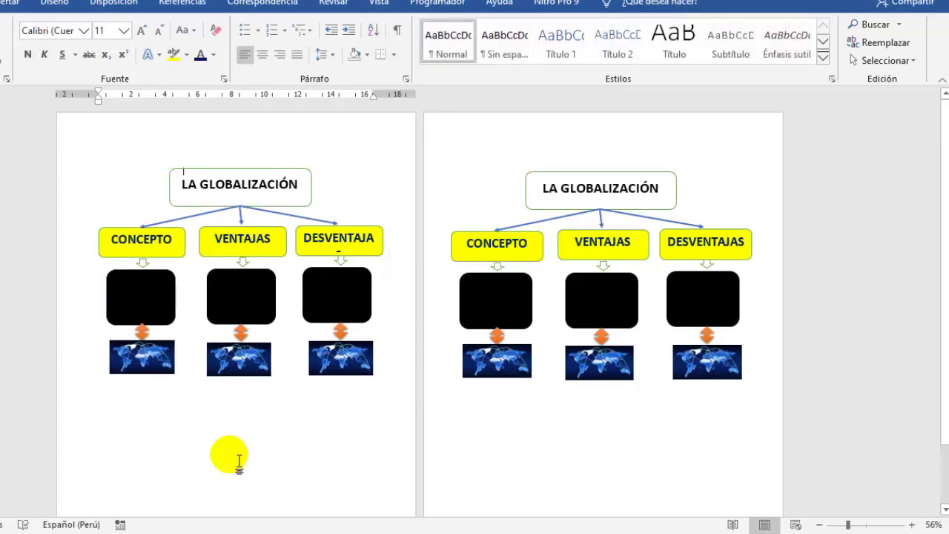